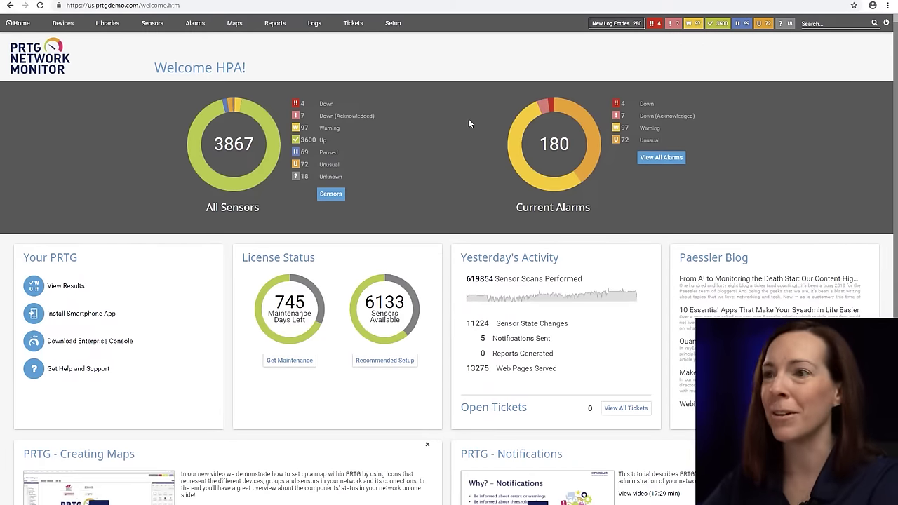
Open the Devices tree and collapse Data Center (Remote Probe) to a summary row.
click(63, 23)
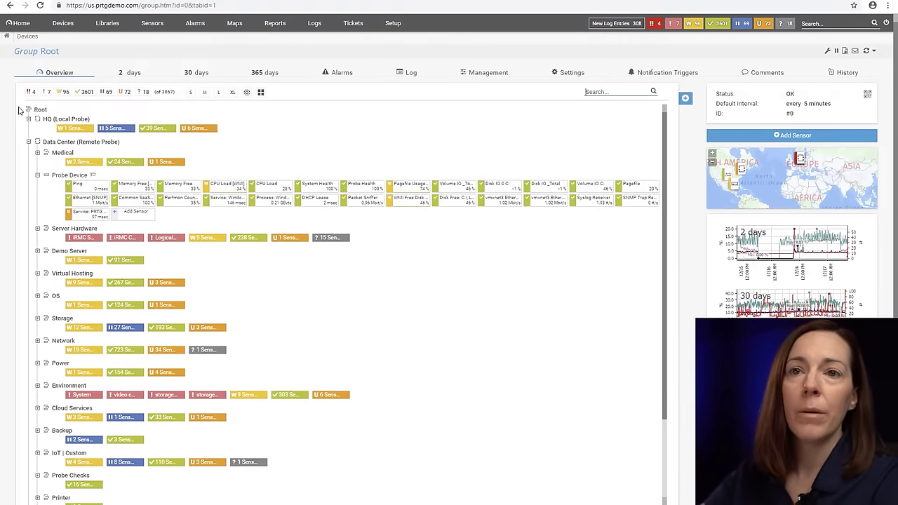
click(28, 143)
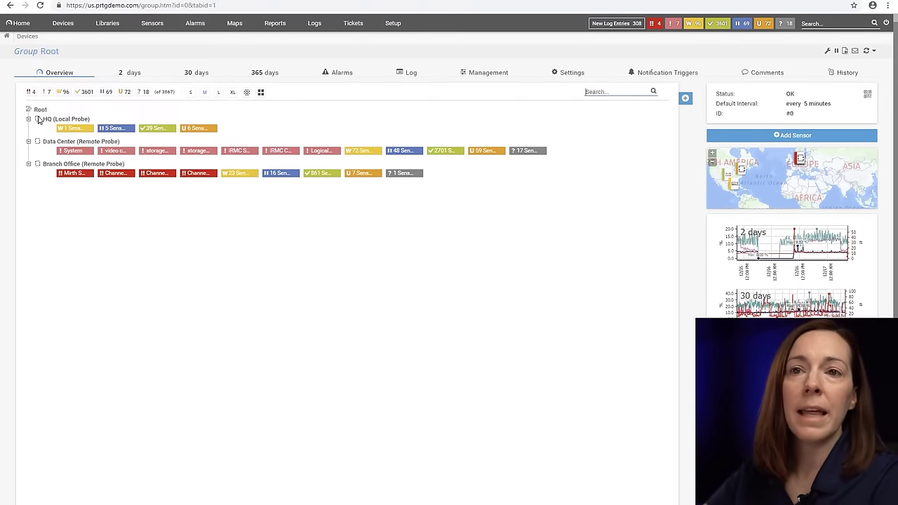
mouse_move(44, 120)
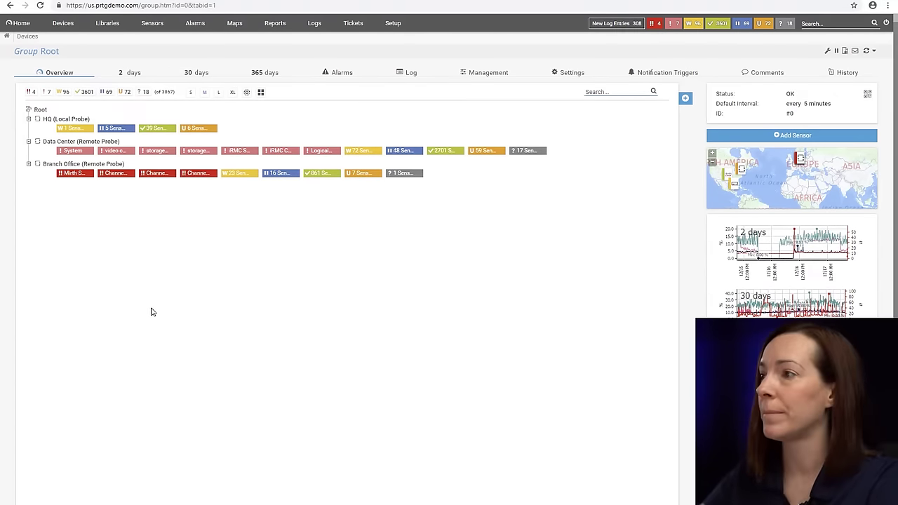
Expand Data Center (Remote Probe) and its Network group to show Wireless, QoS, Switch and other subgroups.
click(28, 142)
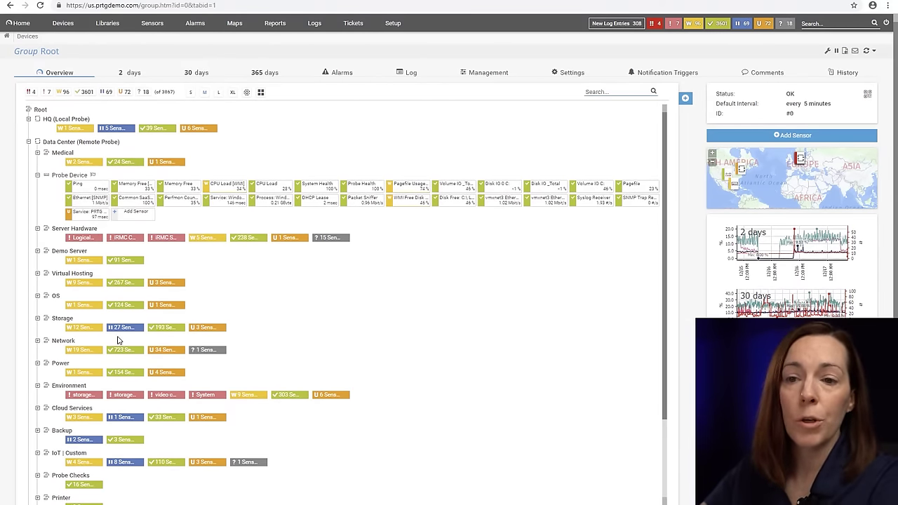
scroll(444, 370, down, 1)
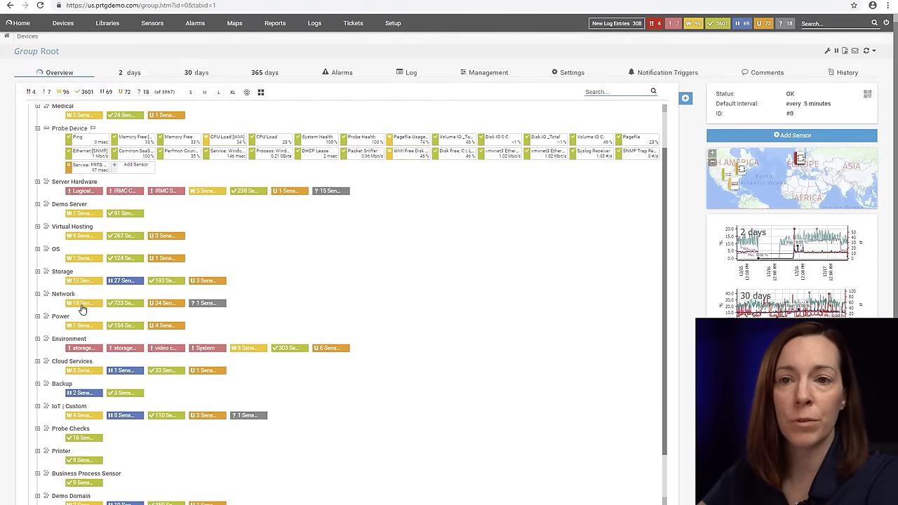
click(37, 294)
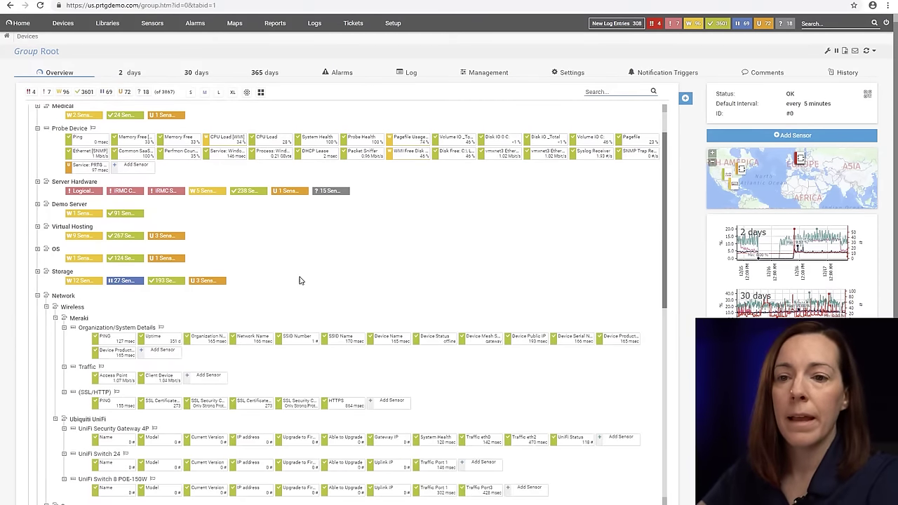
scroll(301, 279, down, 2)
scroll(269, 357, down, 3)
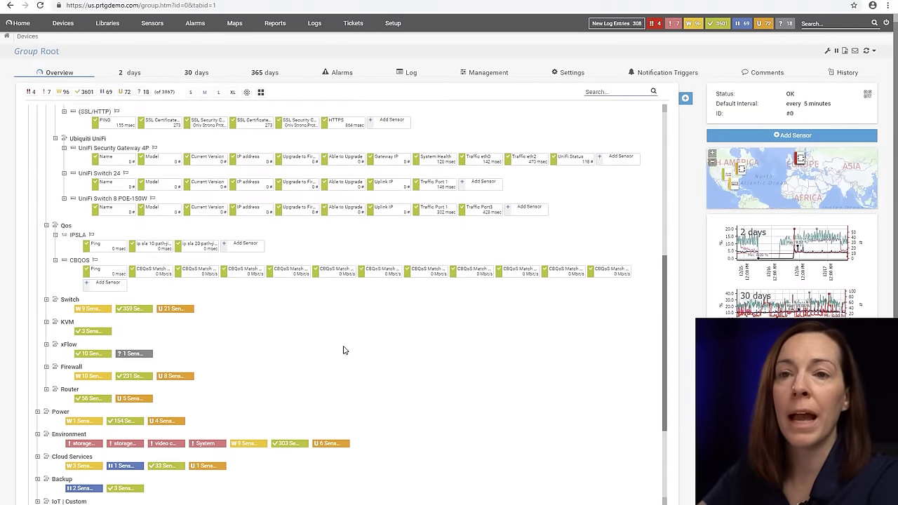
scroll(334, 358, up, 3)
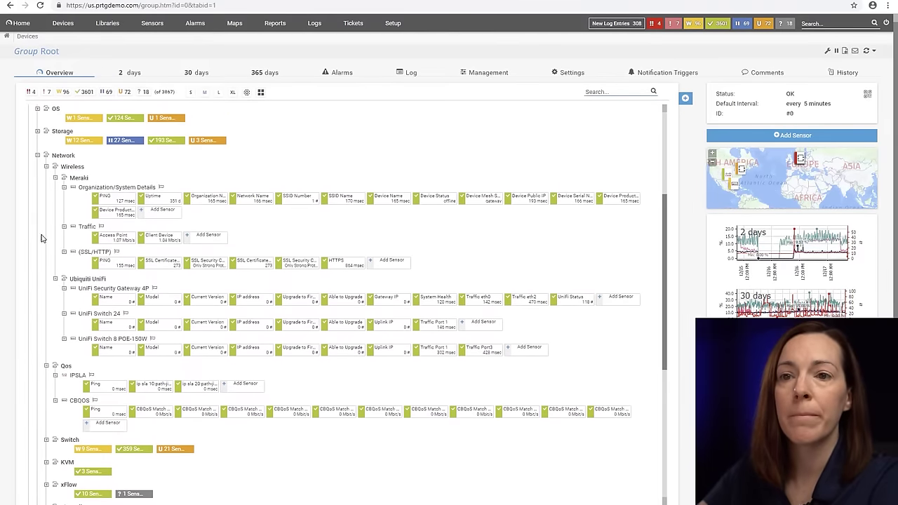
Open the Meraki Traffic device and check its name and IPv4 address 127.0.0.1 in Settings, then return to Overview.
click(88, 226)
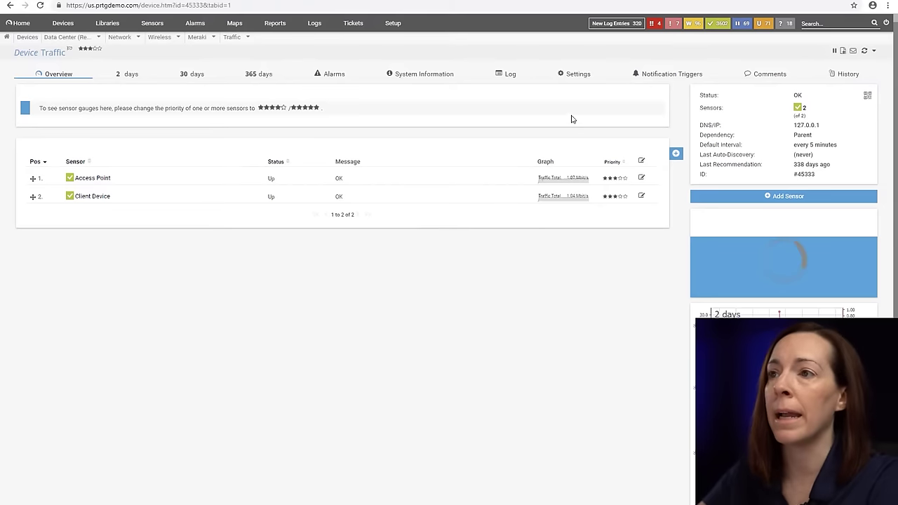
click(578, 76)
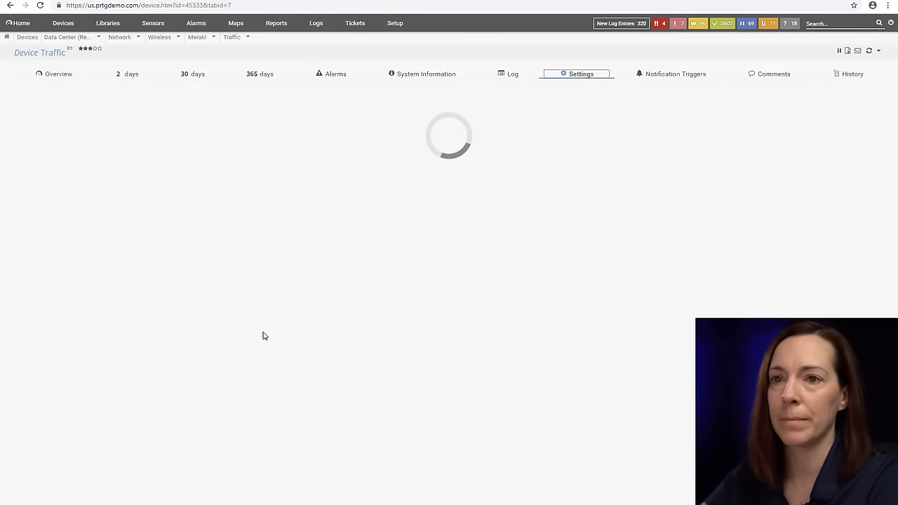
double_click(380, 198)
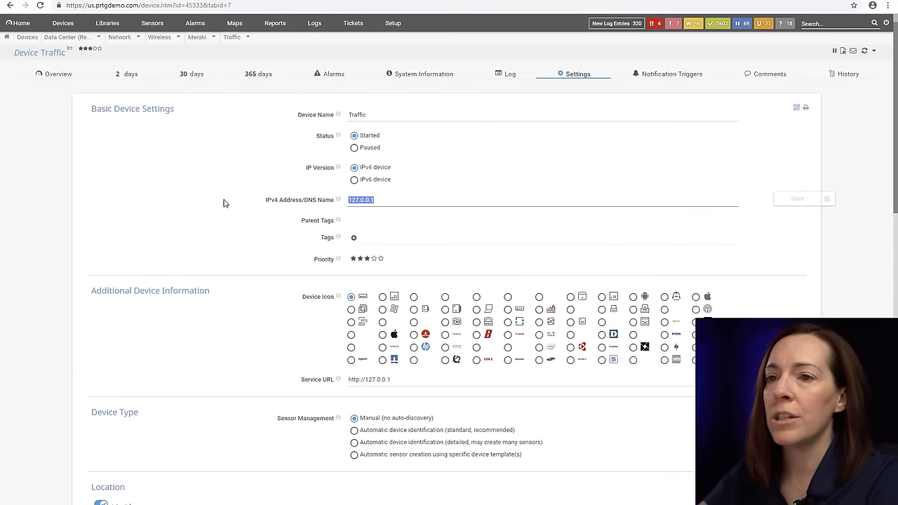
double_click(372, 115)
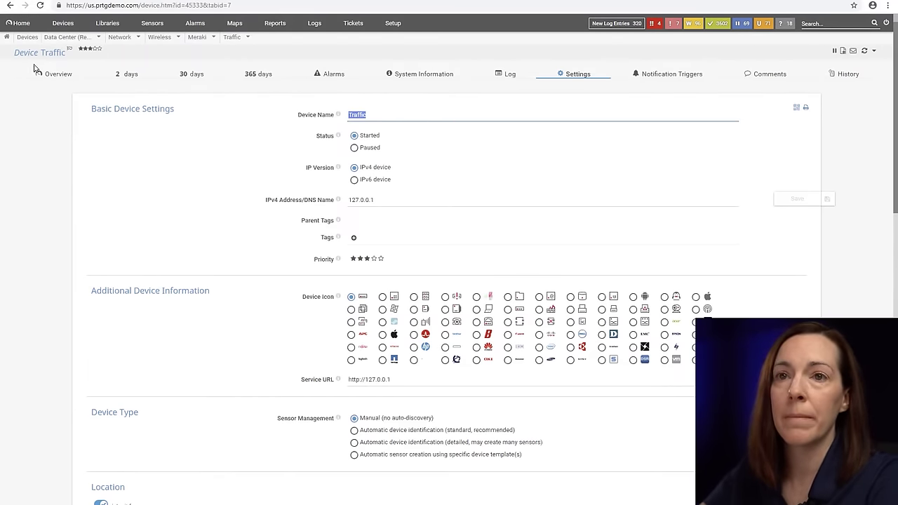
click(55, 73)
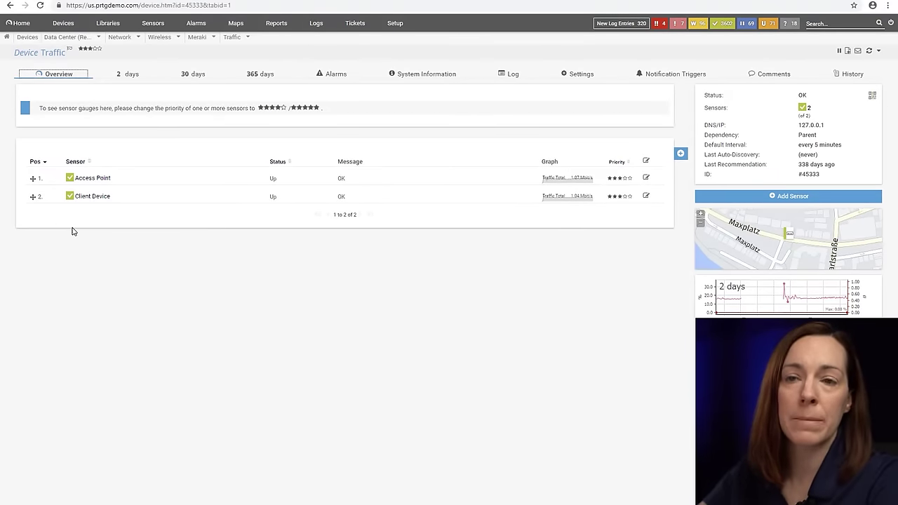
Open the Access Point sensor and highlight its sensor type, SNMP Traffic 32bit.
click(87, 179)
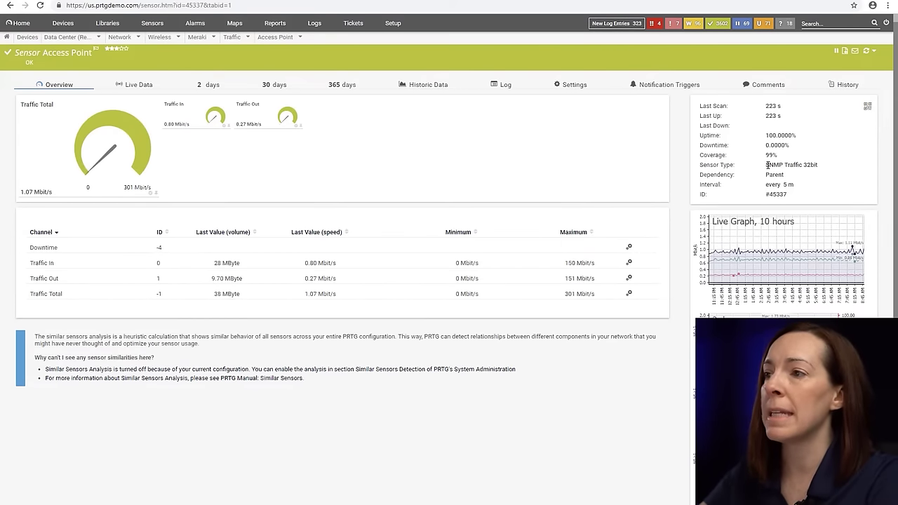
drag(767, 165, 822, 167)
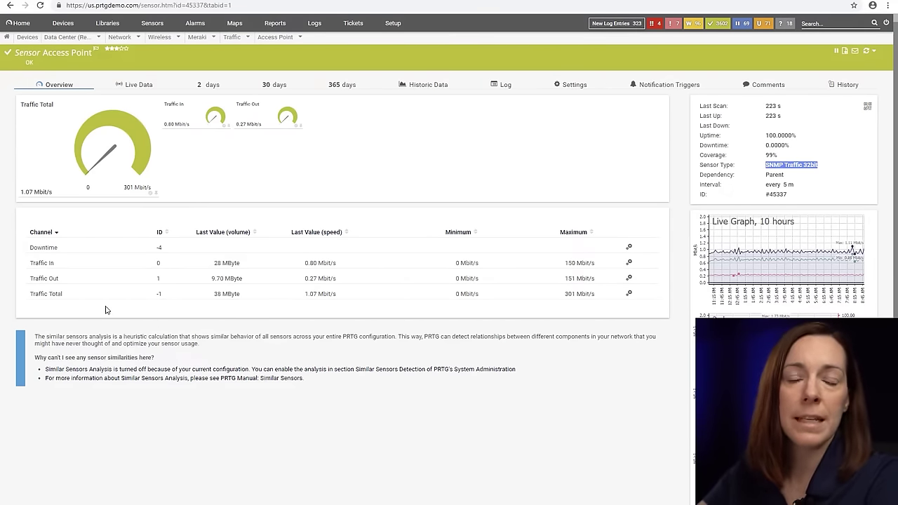
Expand the Switch group, view the SG200-26 Ping sensor, then return to the device tree.
click(63, 22)
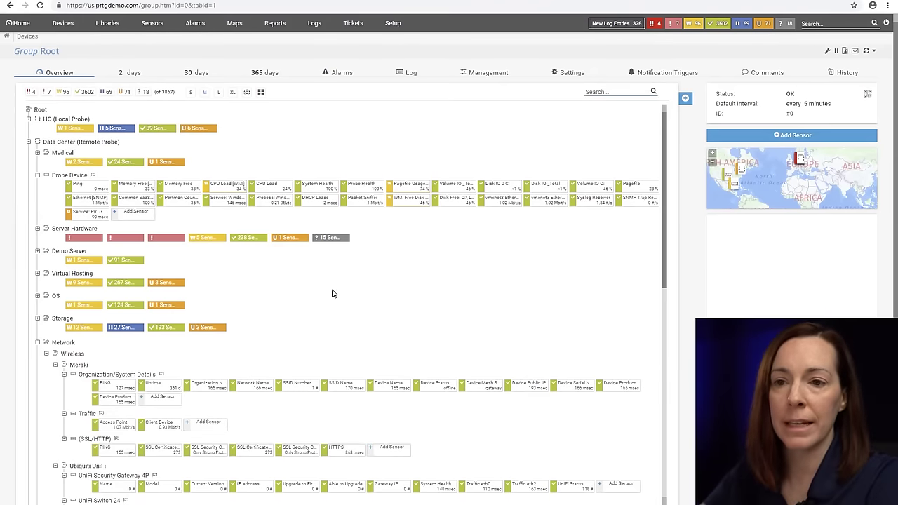
scroll(403, 291, down, 3)
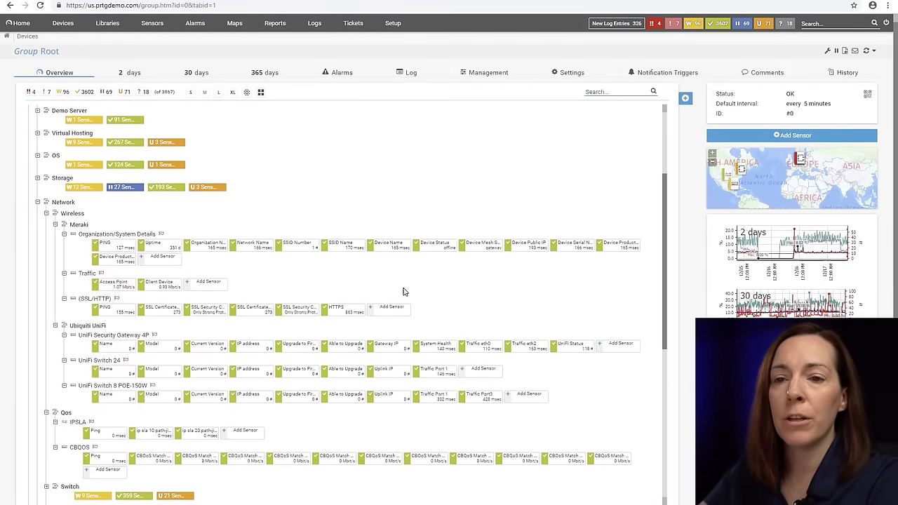
scroll(344, 429, down, 2)
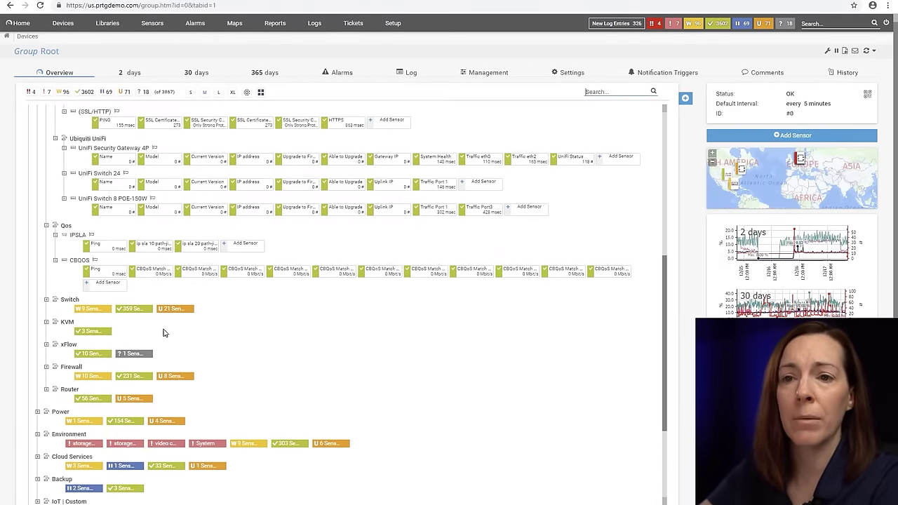
click(46, 301)
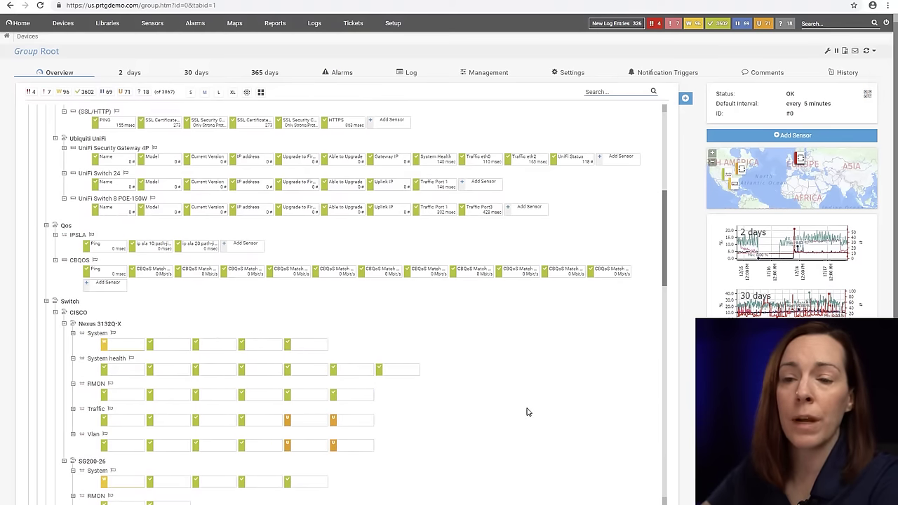
scroll(531, 411, down, 3)
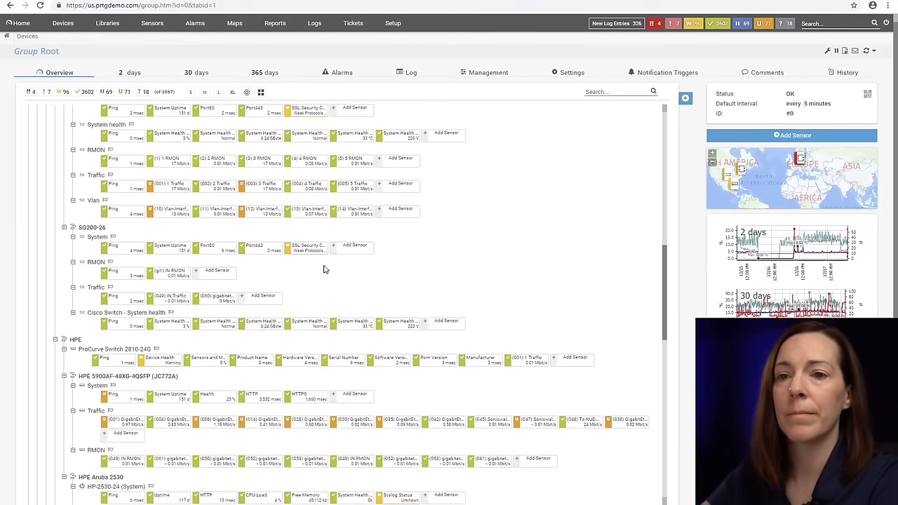
click(115, 298)
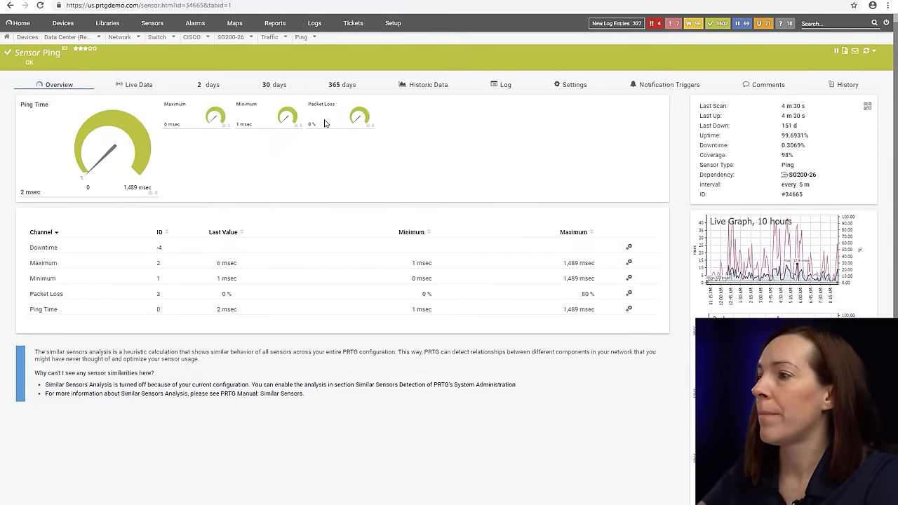
click(63, 23)
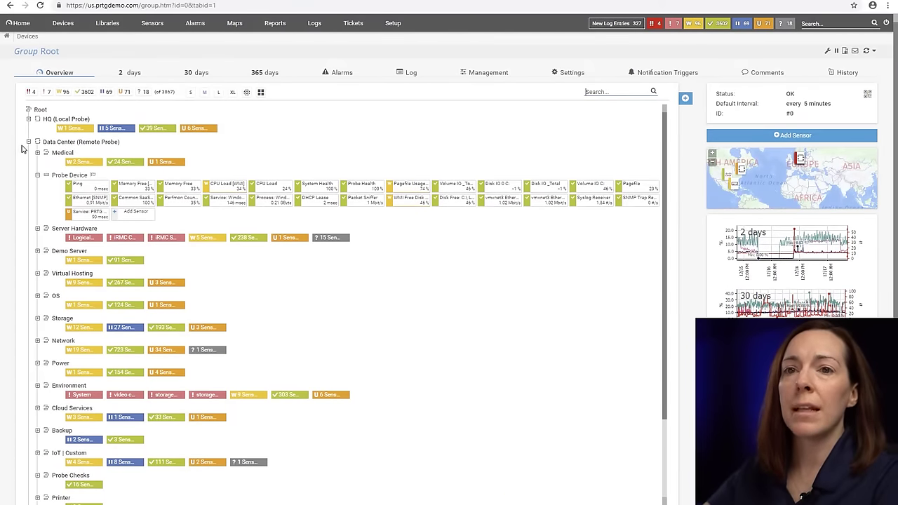
click(28, 141)
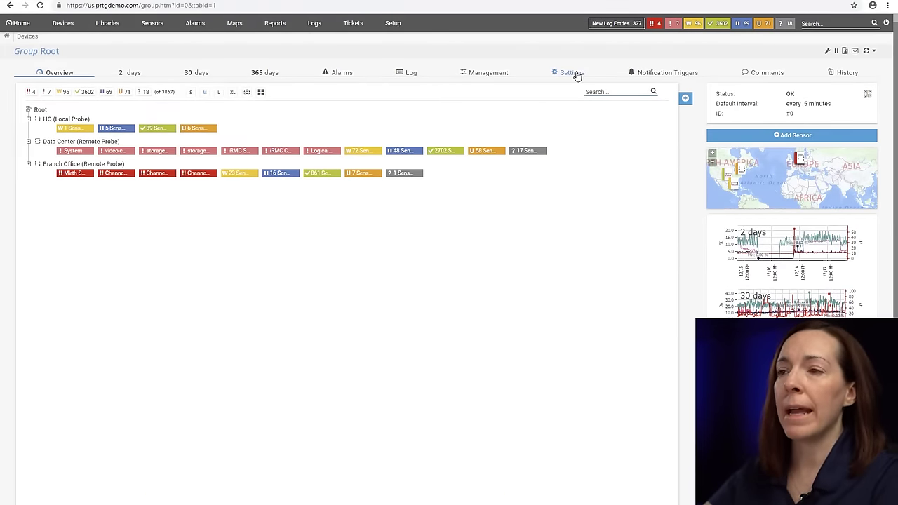
click(574, 73)
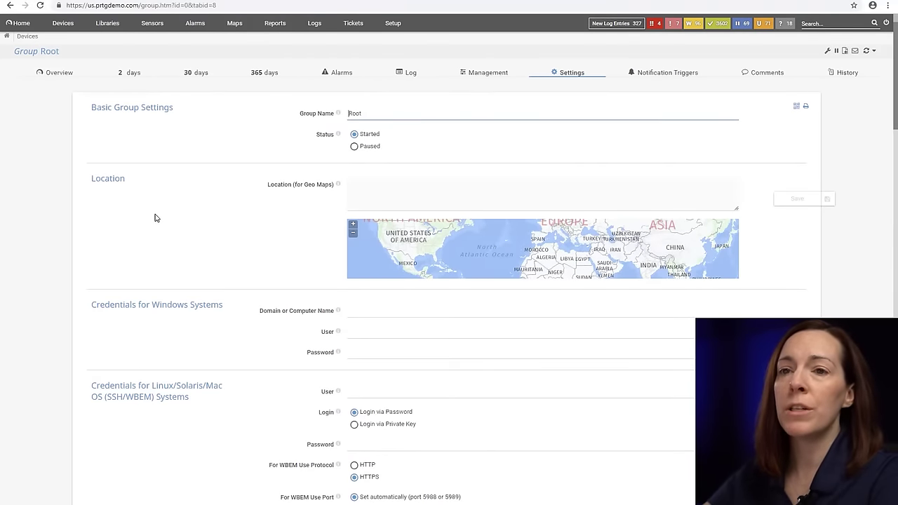
scroll(156, 218, down, 1)
click(400, 147)
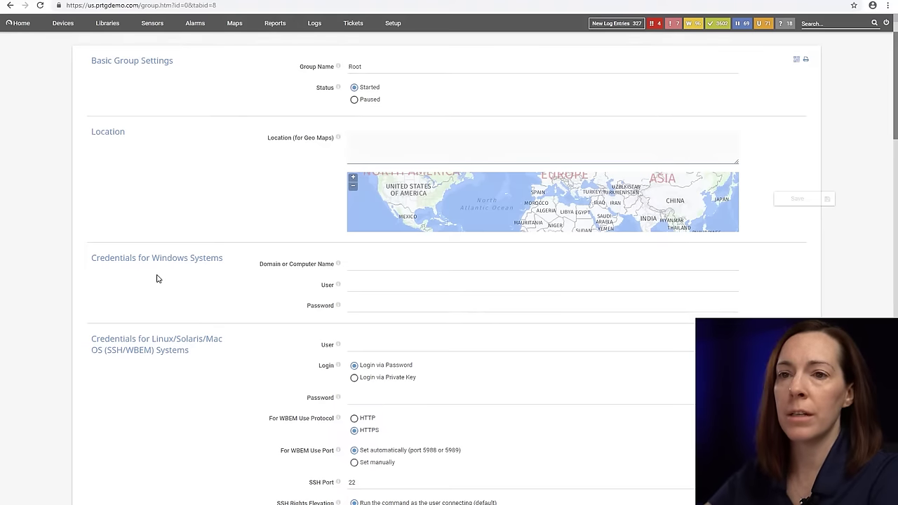
scroll(157, 275, down, 2)
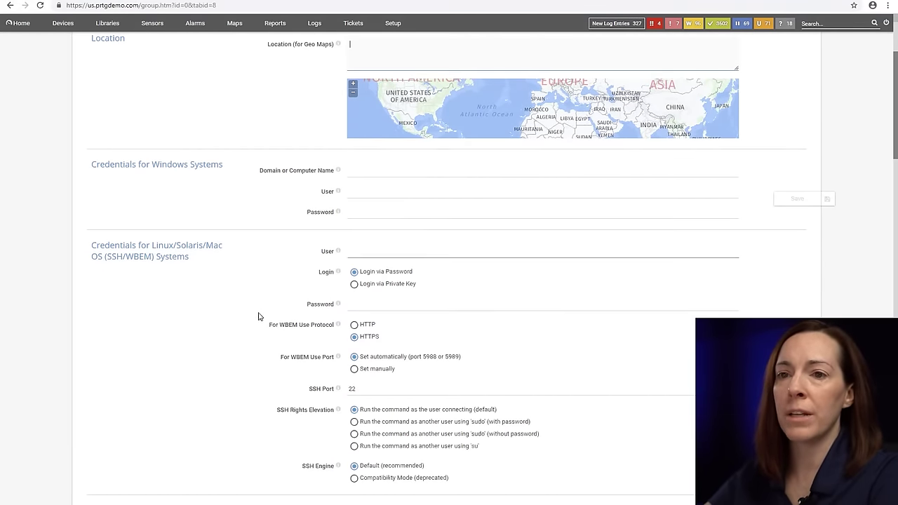
scroll(237, 334, down, 2)
scroll(237, 334, down, 1)
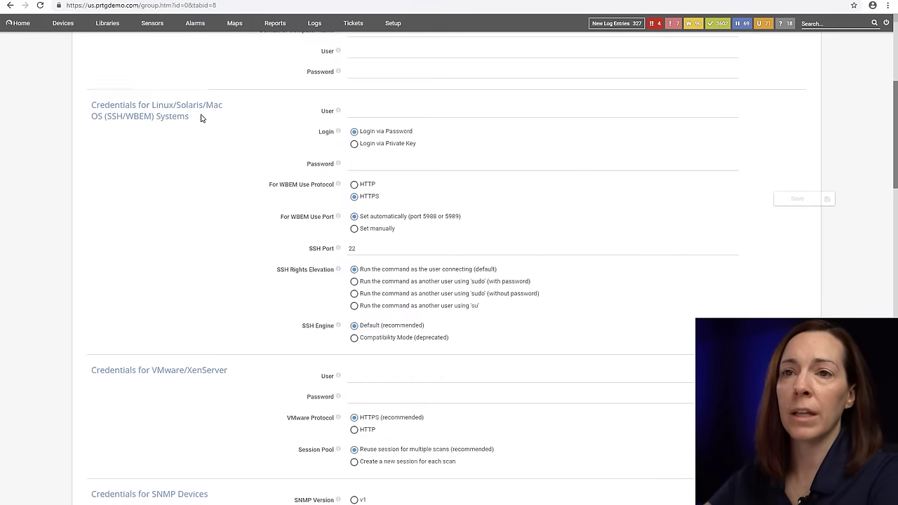
scroll(143, 175, down, 3)
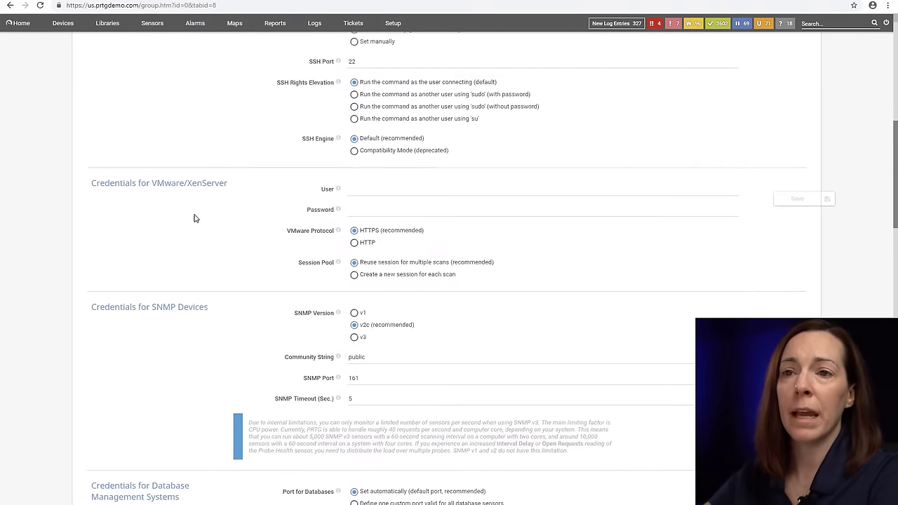
scroll(210, 206, down, 3)
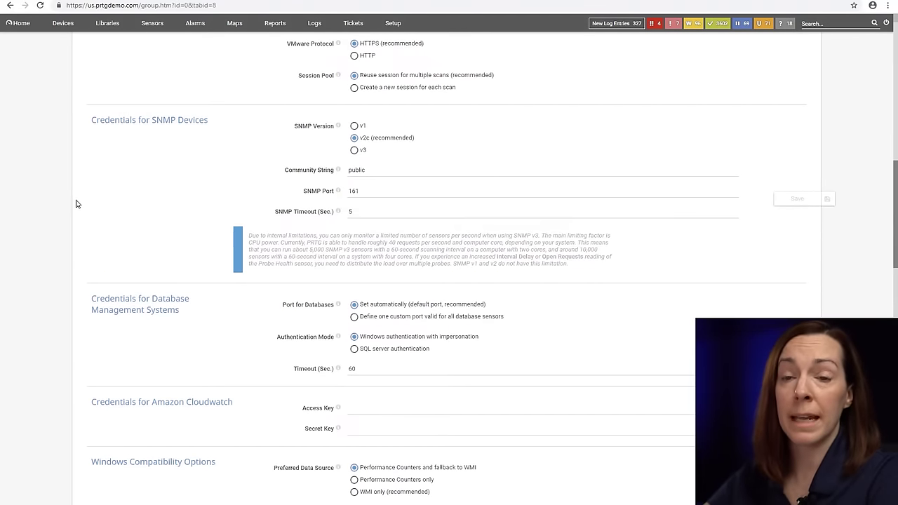
scroll(70, 286, down, 15)
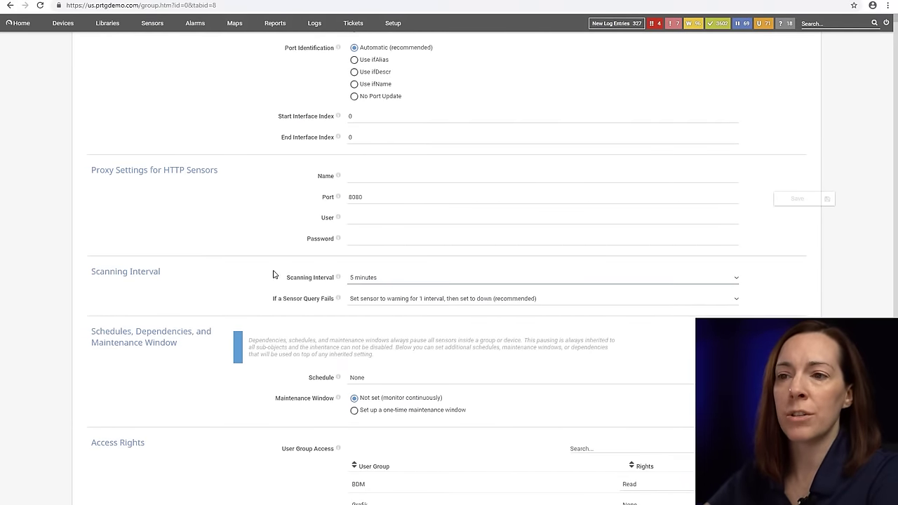
scroll(186, 285, down, 2)
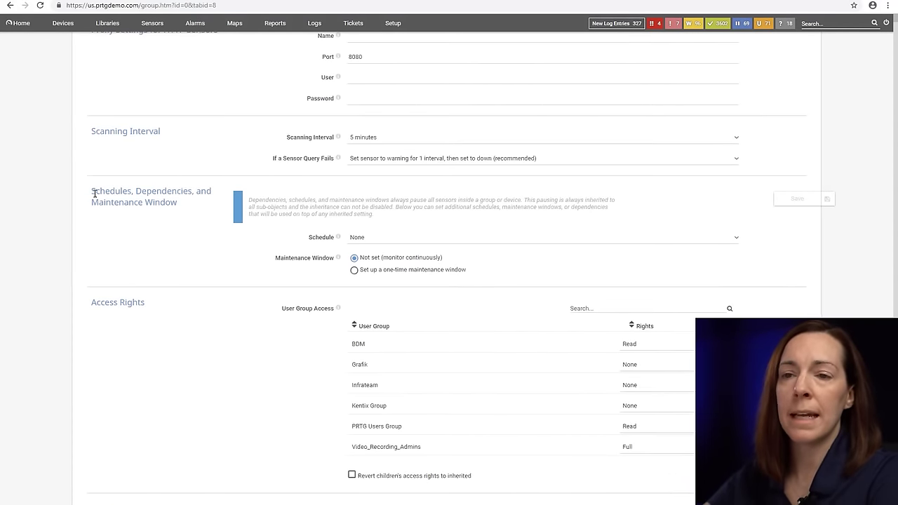
scroll(142, 232, down, 3)
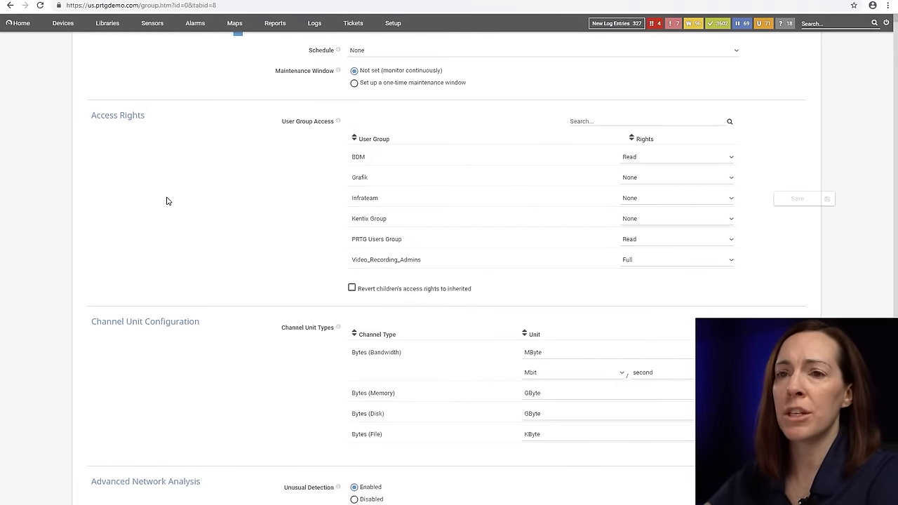
scroll(170, 265, down, 1)
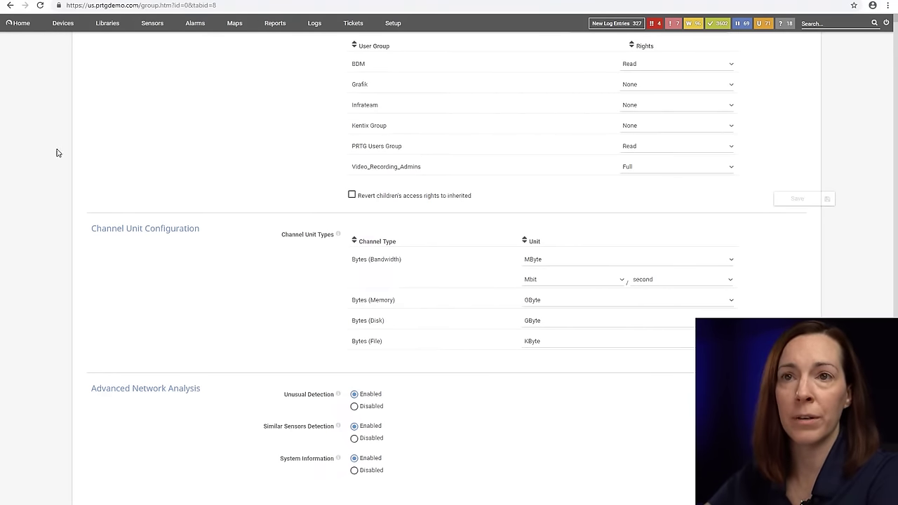
Expand HQ (Local Probe) in the device tree, then collapse and re-expand its Sigfox group.
click(63, 23)
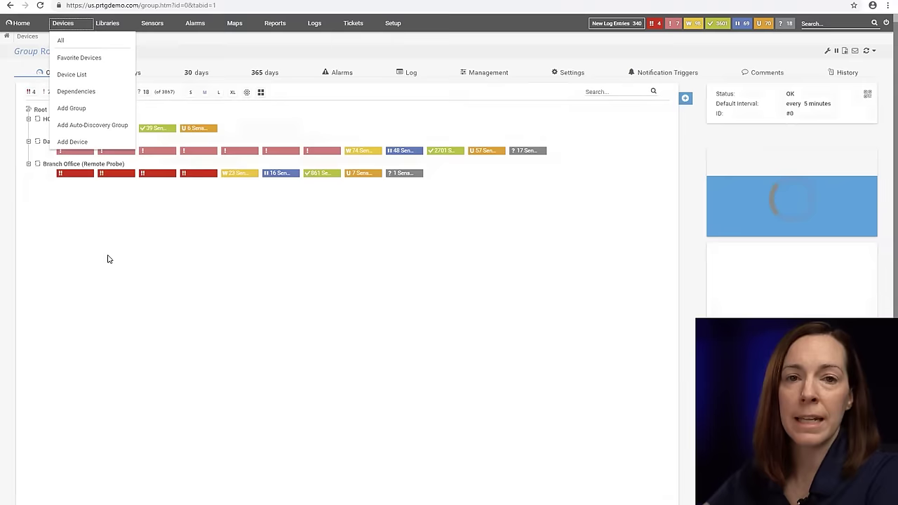
click(29, 119)
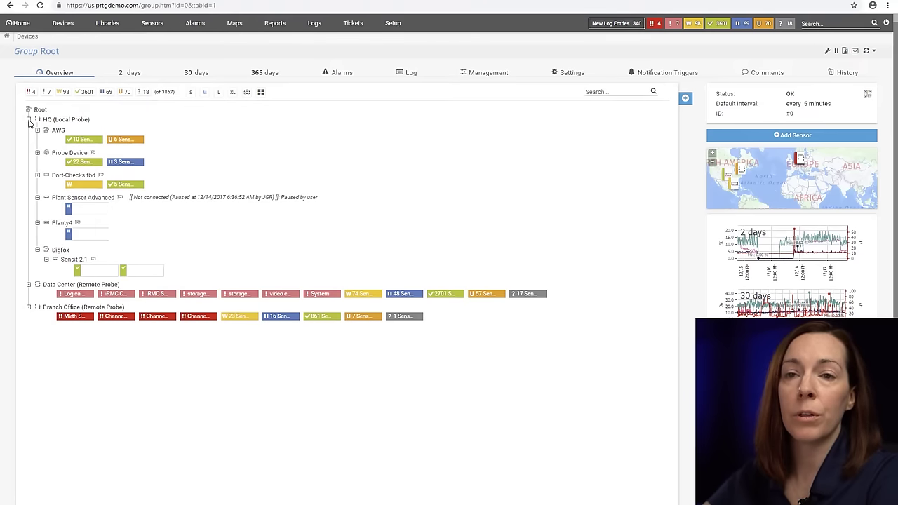
click(38, 249)
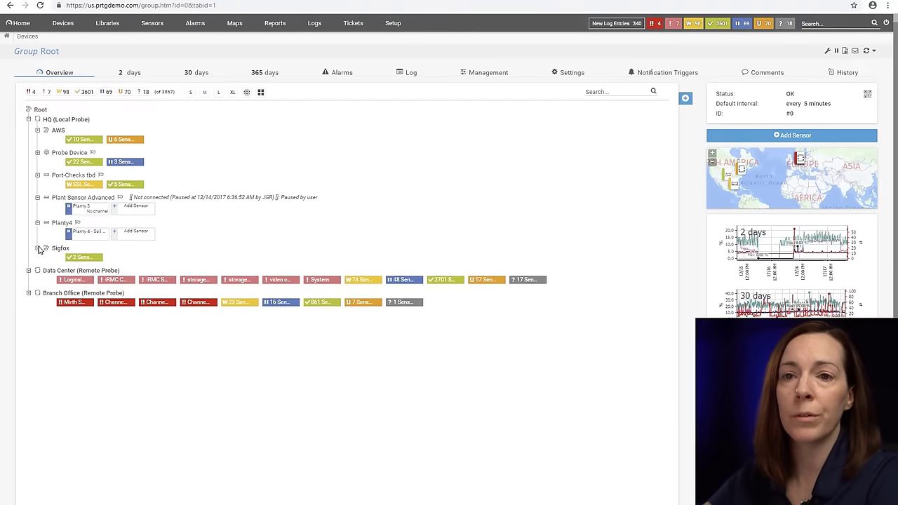
click(38, 249)
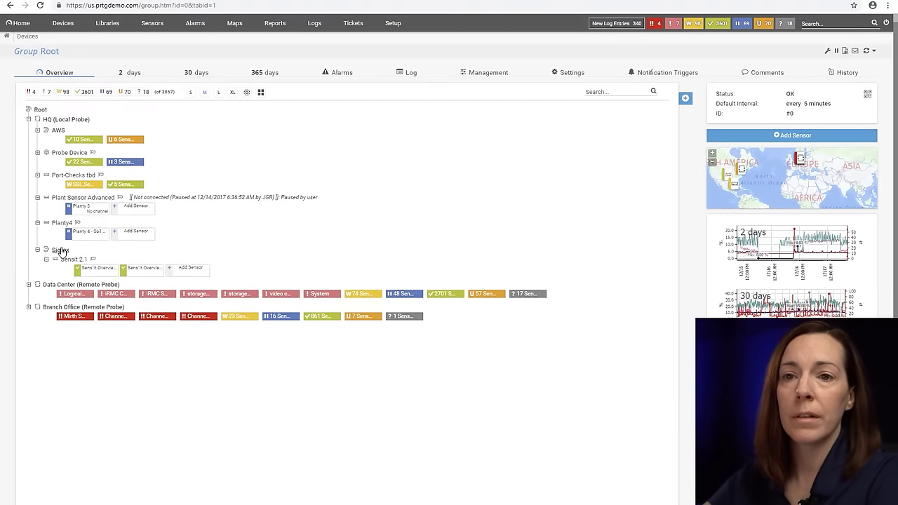
Show the Sigfox group's Settings with location and credentials inherited from HQ (Local Probe).
click(61, 249)
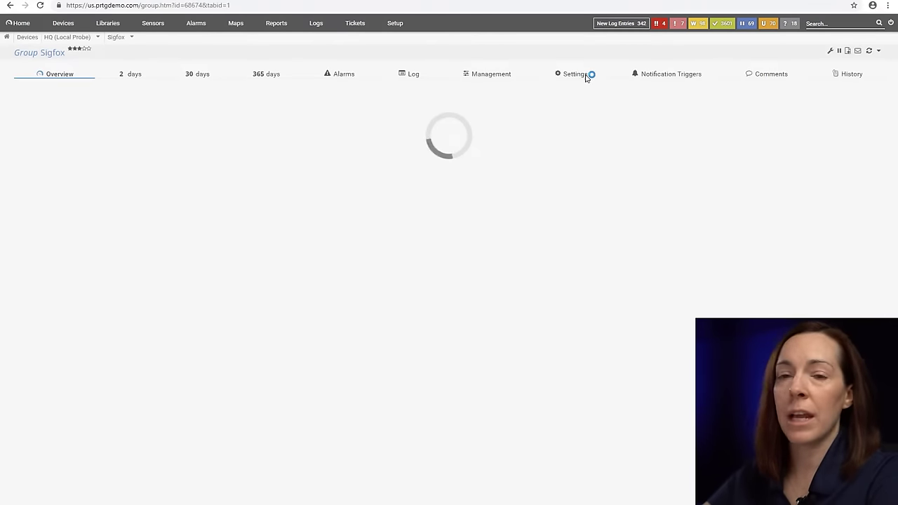
click(575, 76)
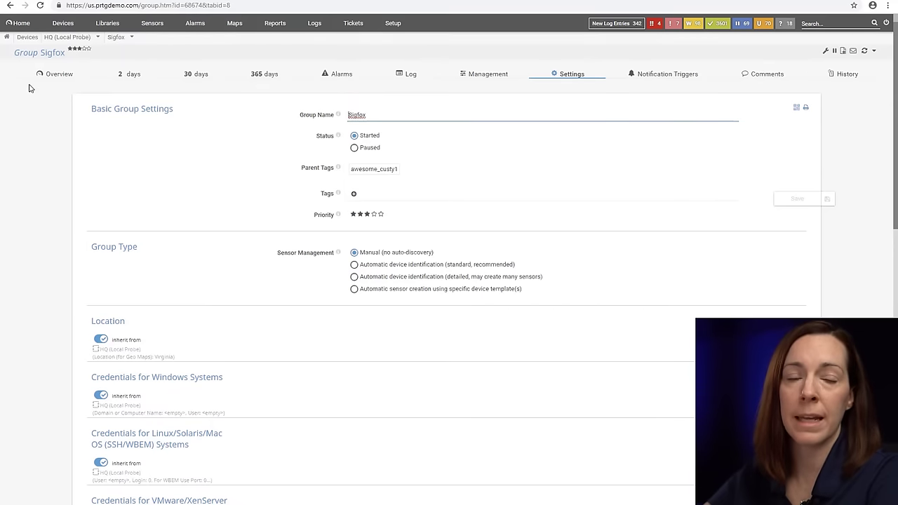
In the device tree, collapse HQ, expand Data Center and open its Virtual Hosting group.
click(58, 26)
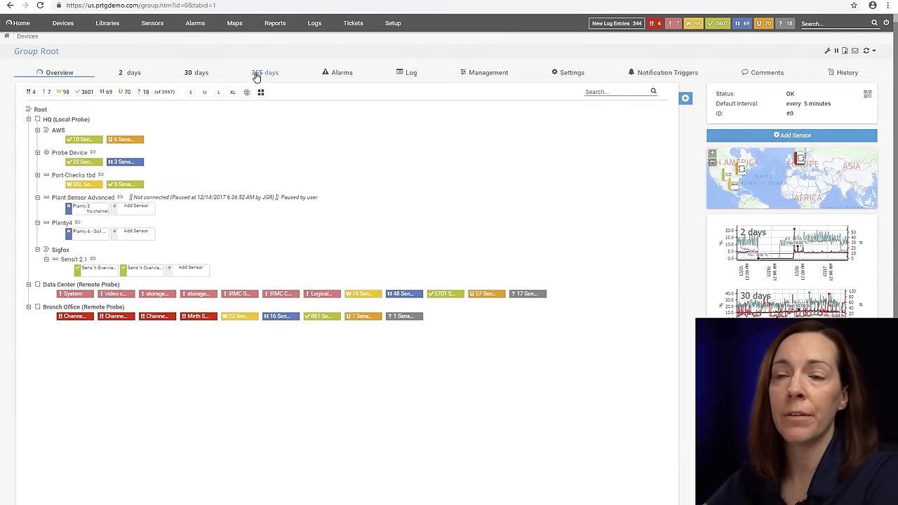
click(28, 120)
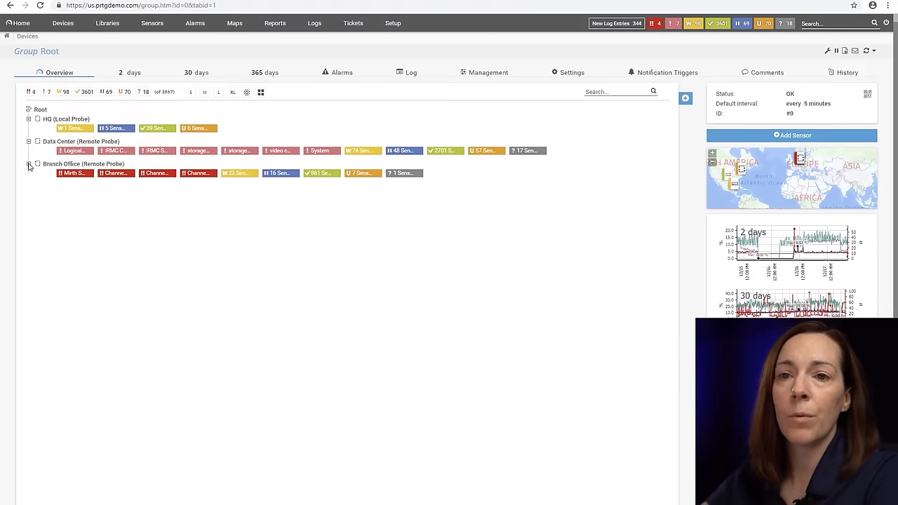
click(28, 141)
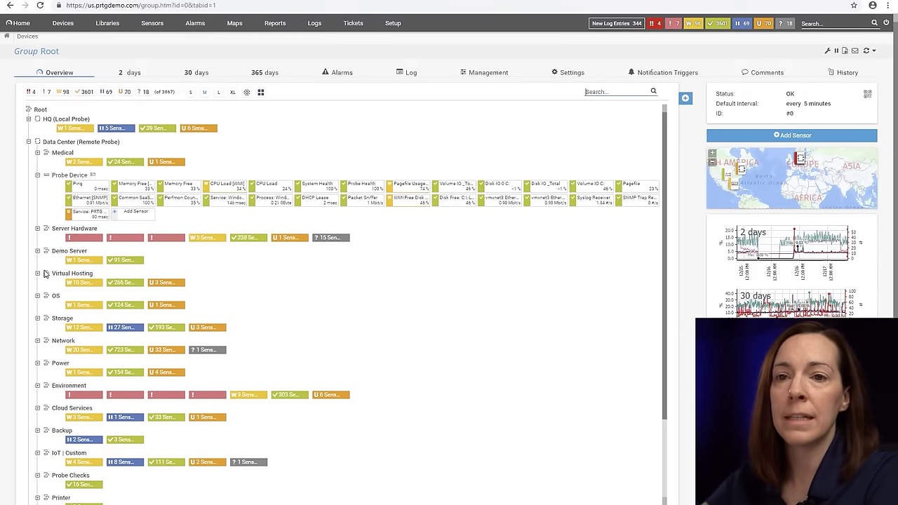
click(67, 278)
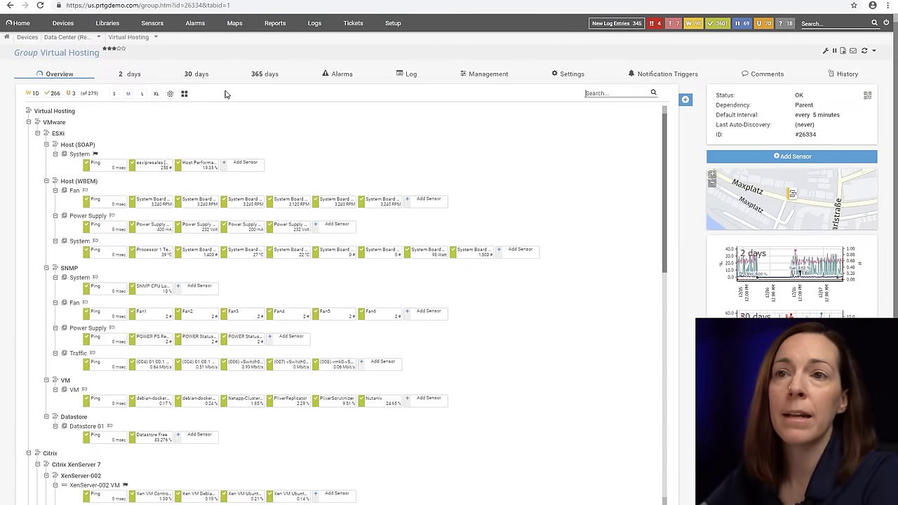
View Virtual Hosting's 2-day graphs and Management tree, then go back to the root device tree.
click(131, 74)
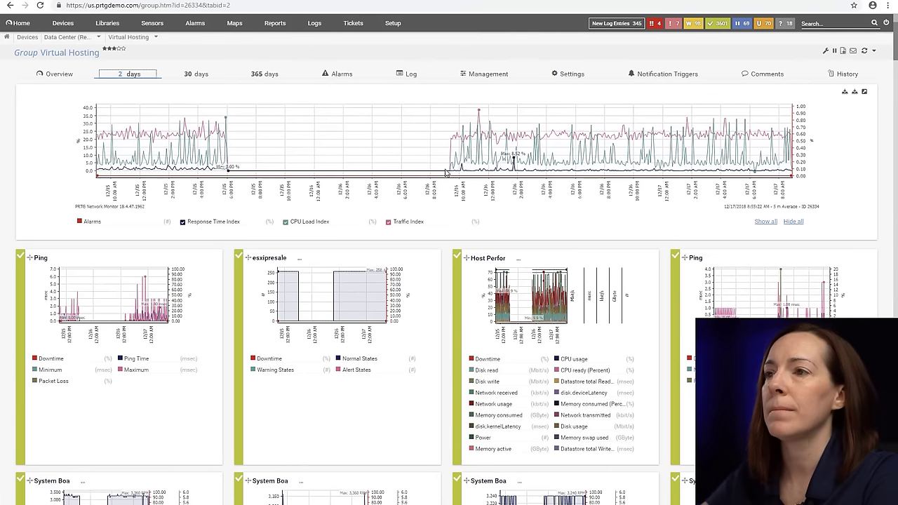
click(483, 75)
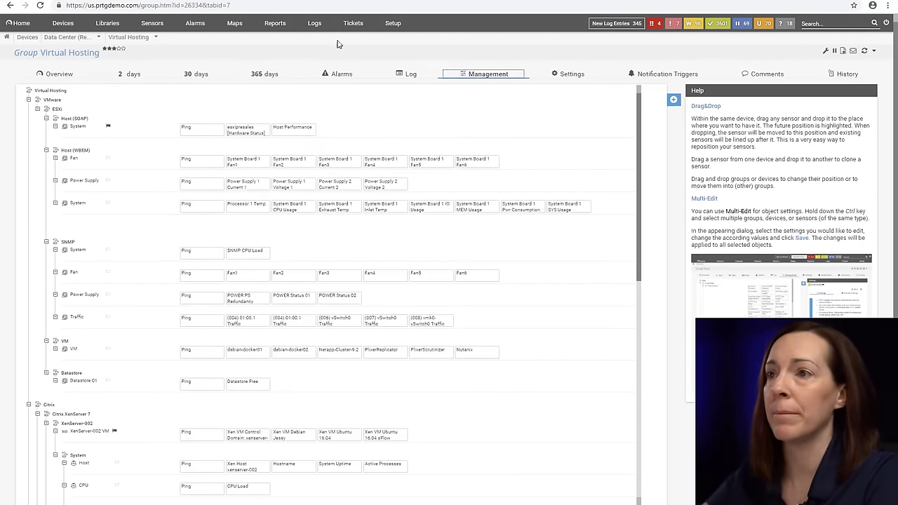
click(126, 75)
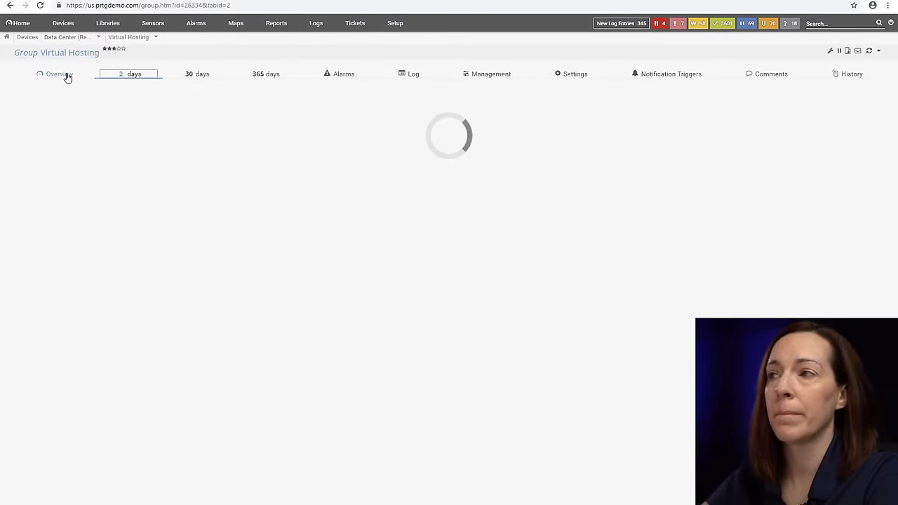
click(66, 75)
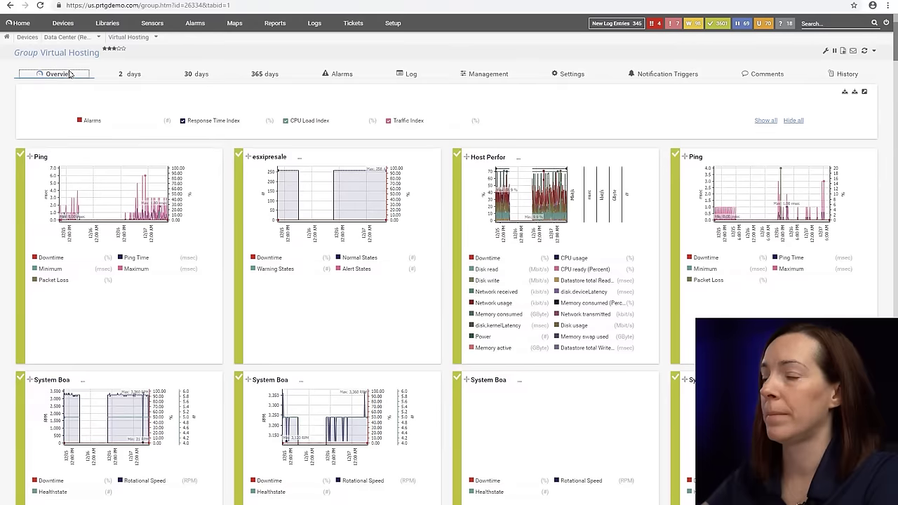
click(62, 23)
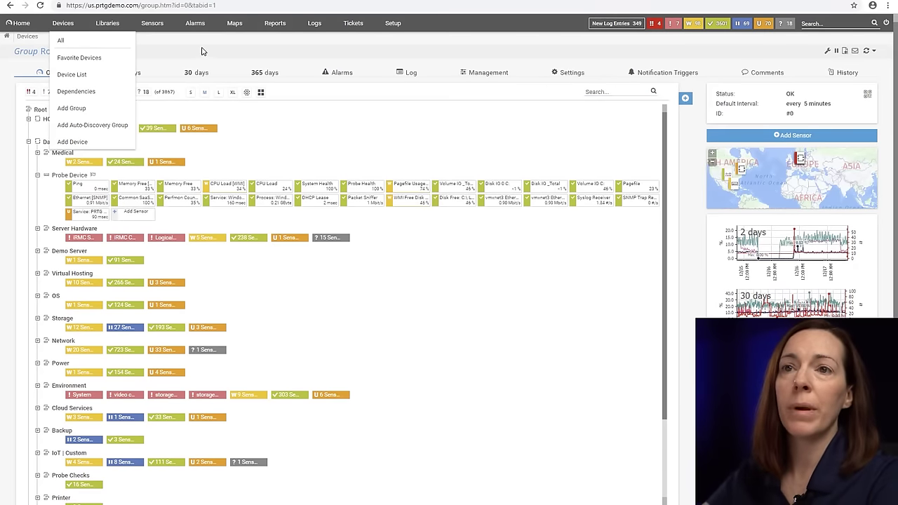
Browse the All diskspace sensors library, then return to the list of libraries.
click(103, 25)
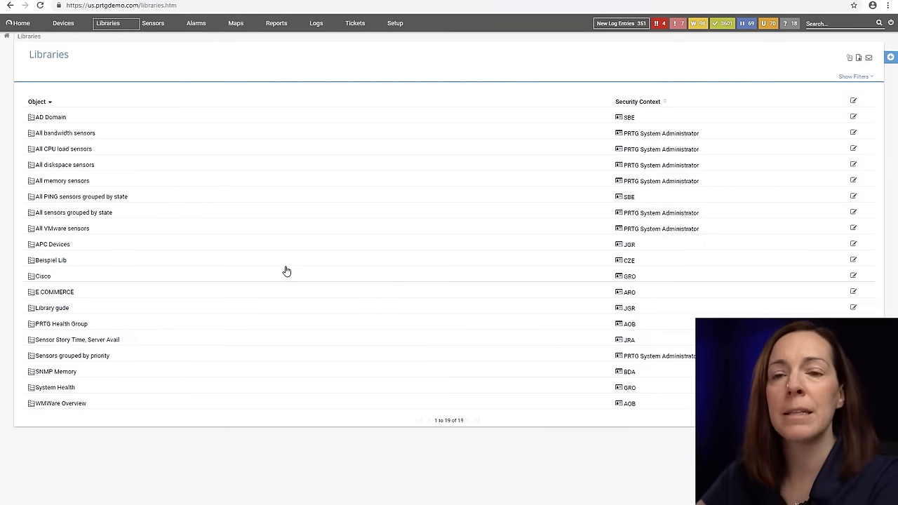
click(62, 166)
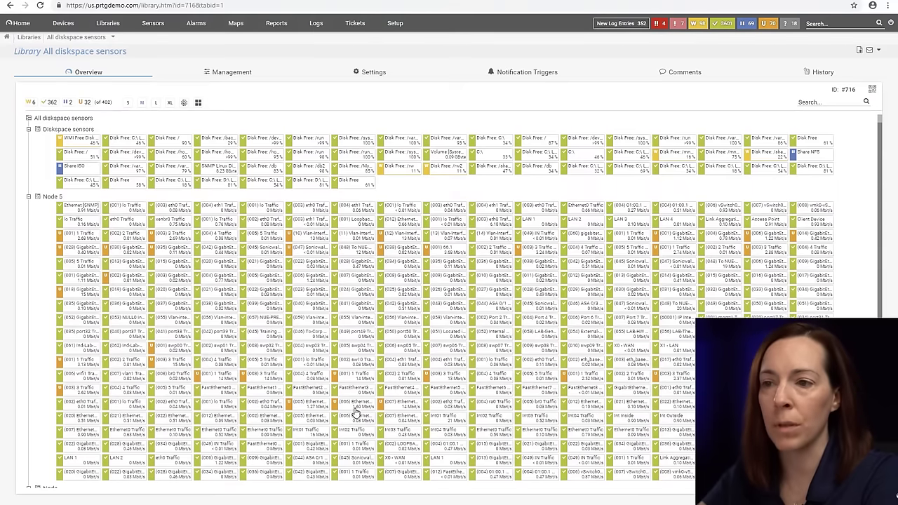
click(108, 23)
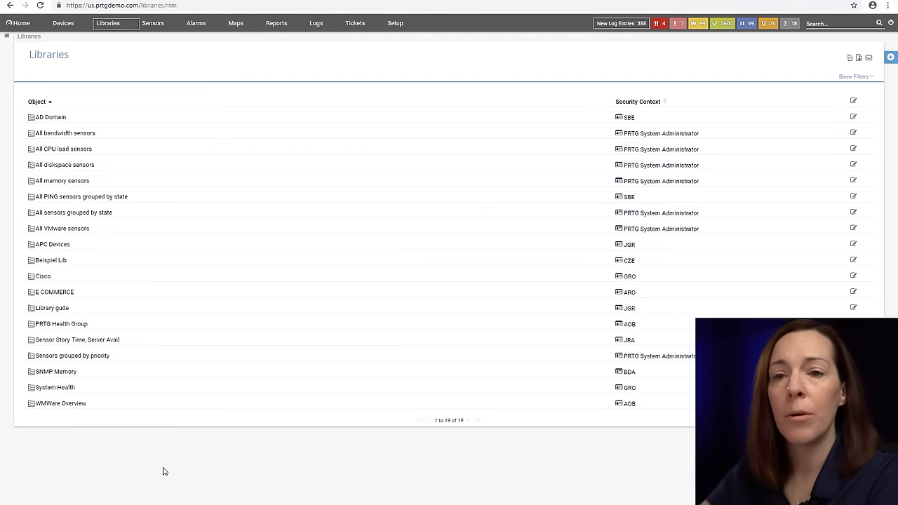
Show the Favorite Sensors list from the Sensors menu.
click(153, 23)
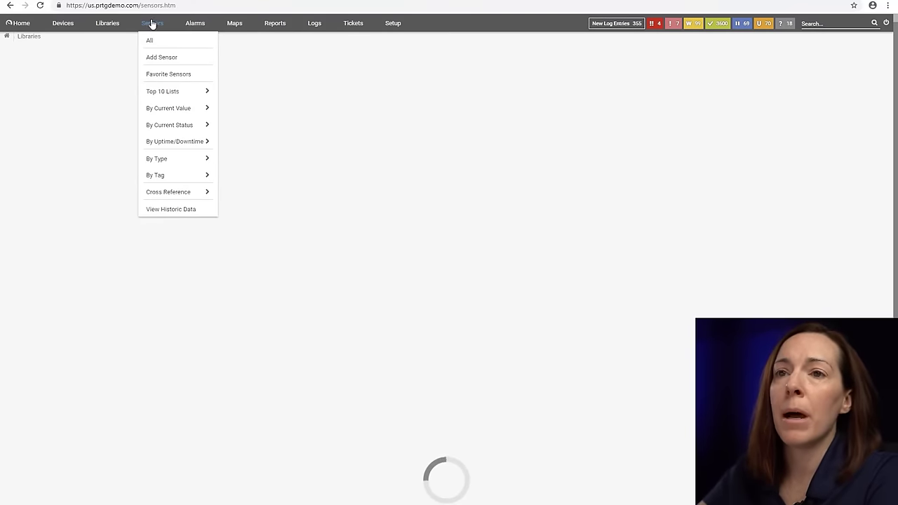
mouse_move(175, 115)
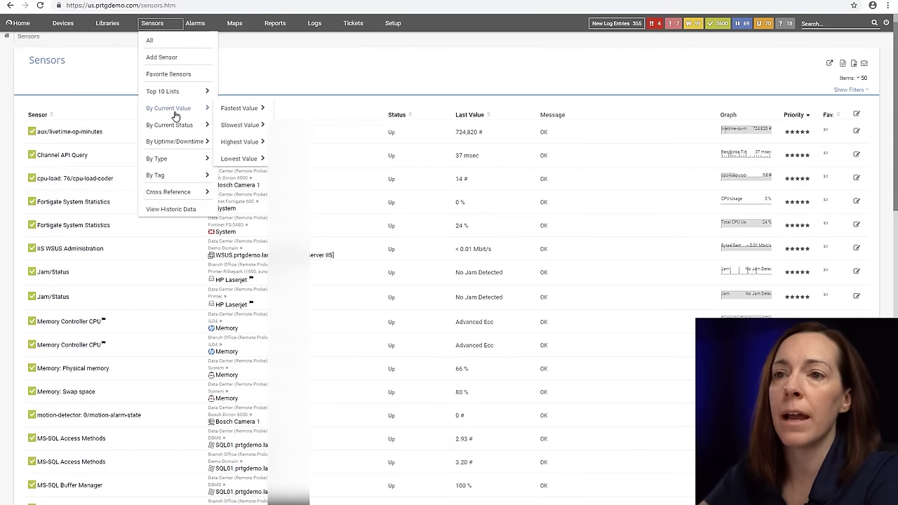
click(162, 75)
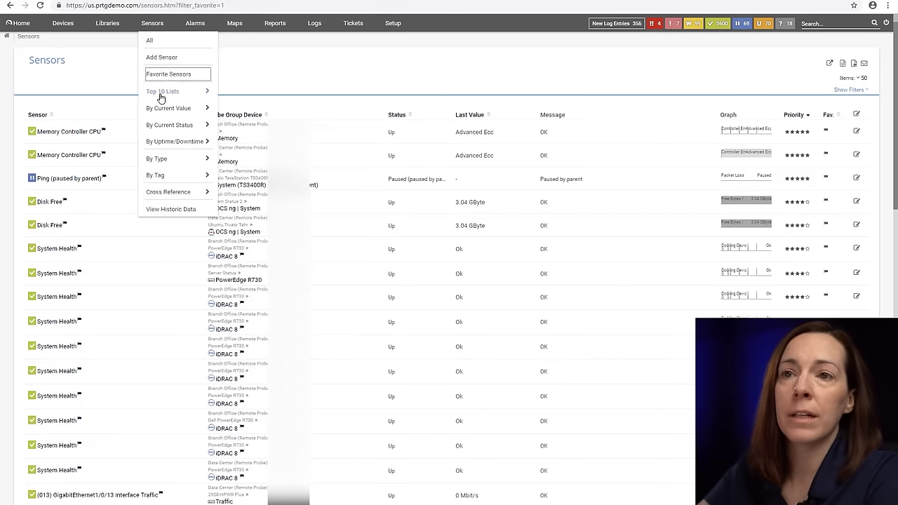
Filter the sensor list to sensors tagged linux via By Tag > L...
mouse_move(169, 94)
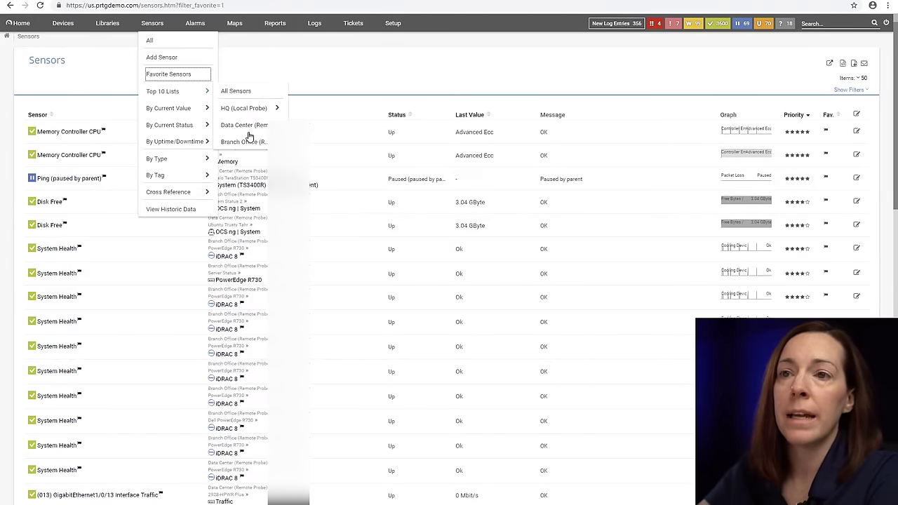
mouse_move(166, 157)
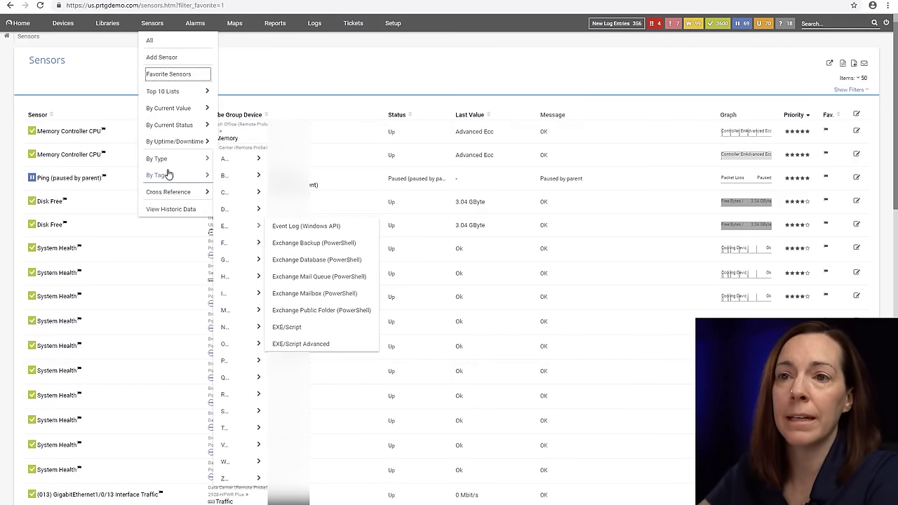
mouse_move(171, 175)
mouse_move(258, 231)
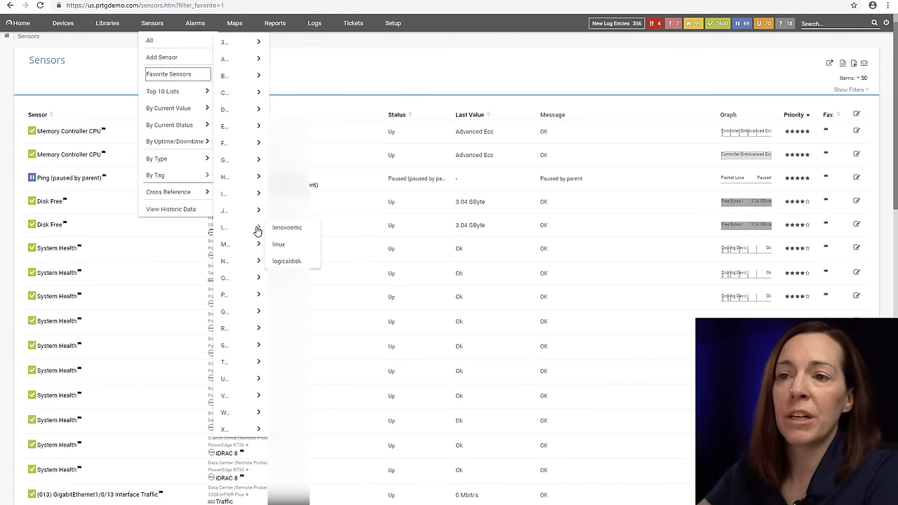
click(275, 244)
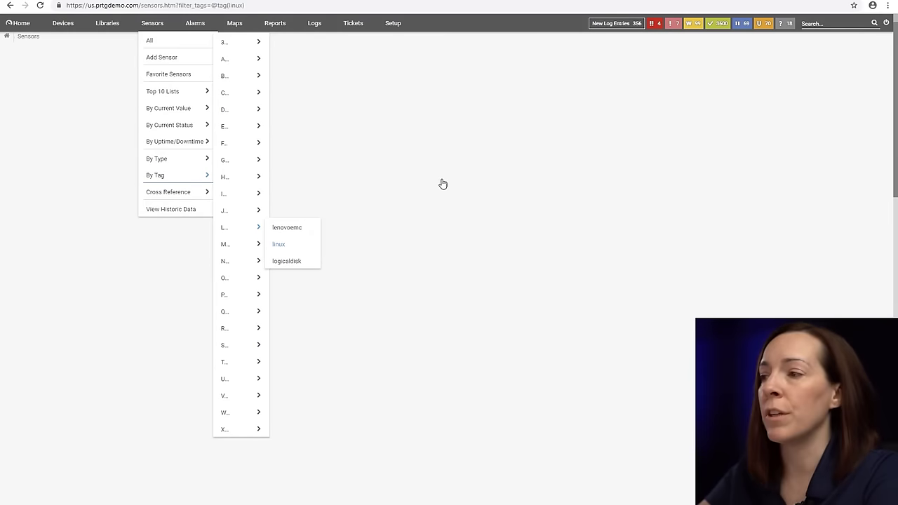
Open the Dashboard 2018 map from the Maps list.
click(235, 25)
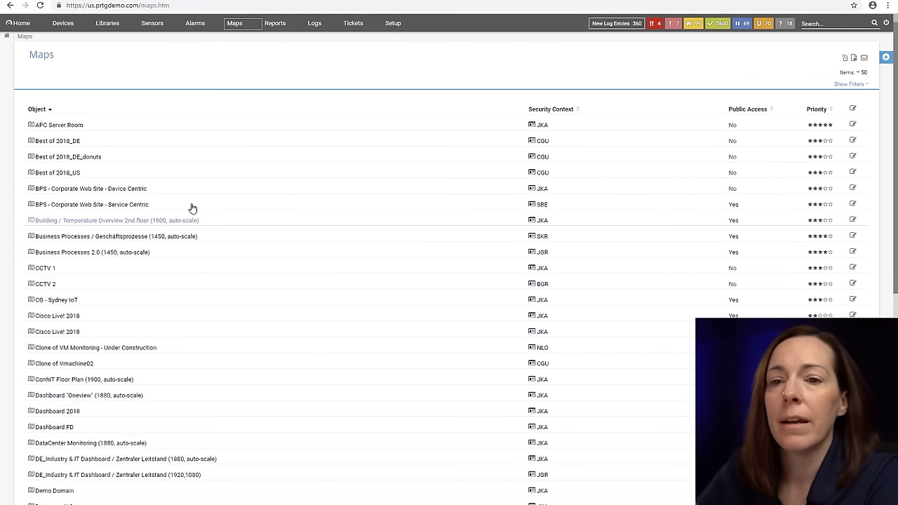
scroll(291, 101, down, 2)
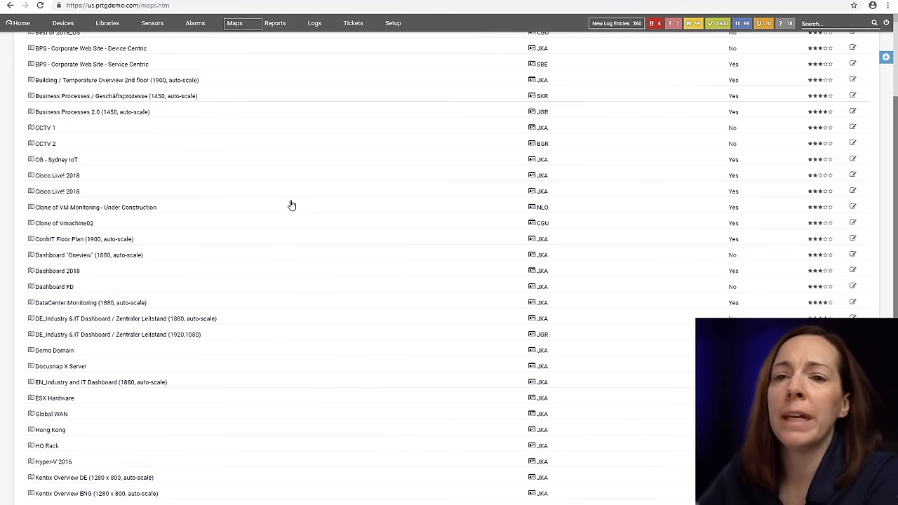
scroll(281, 205, up, 2)
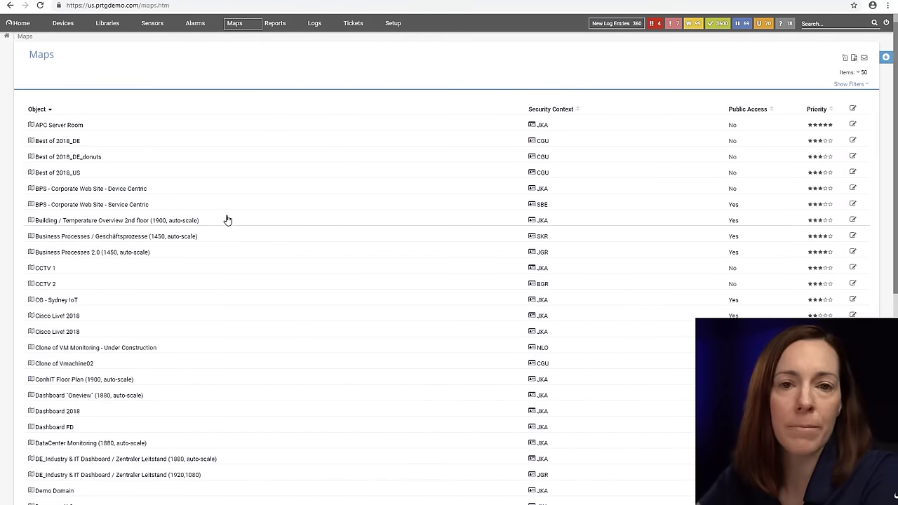
scroll(284, 336, down, 2)
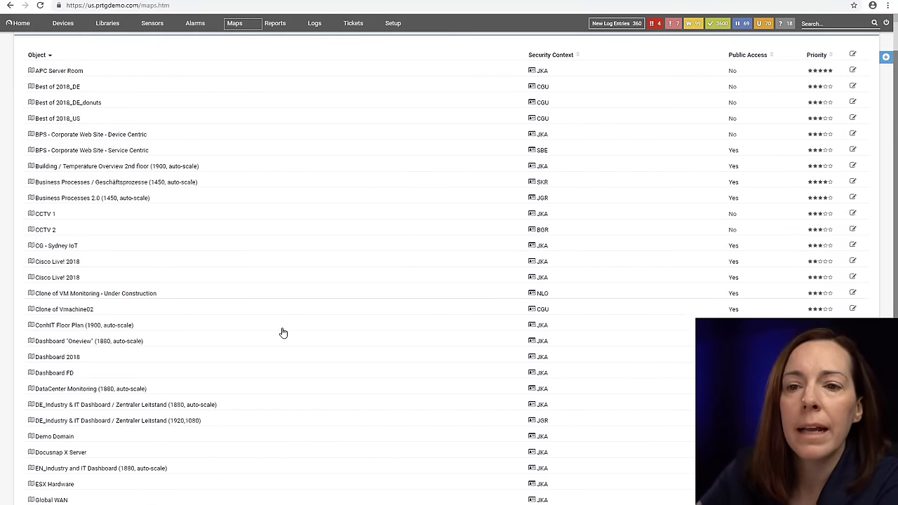
click(52, 317)
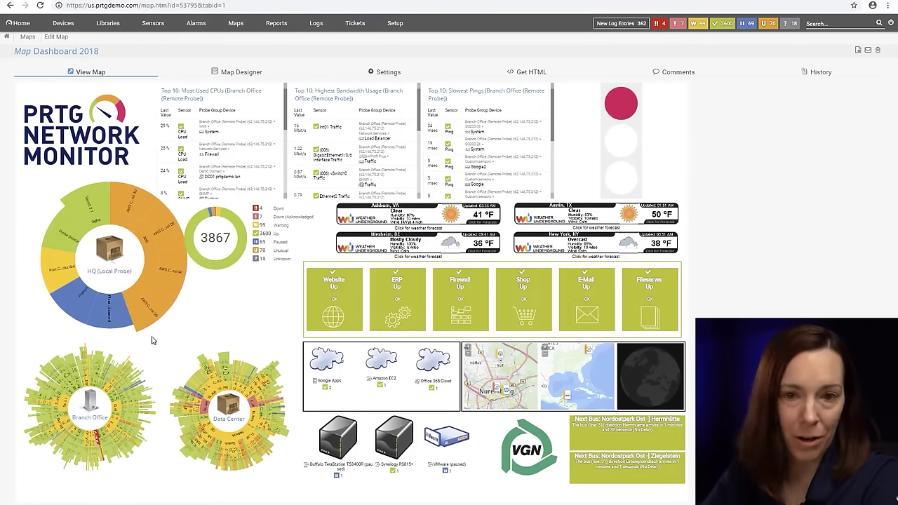
Switch the Dashboard 2018 map to its Map Designer tab.
click(256, 74)
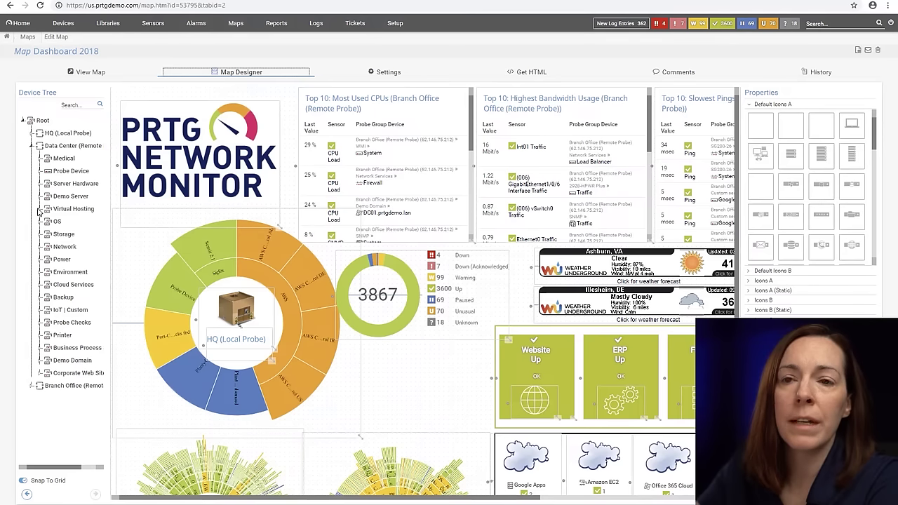
Expand Virtual Hosting, then the OS group showing Linux, Microsoft and Chassis.
click(39, 208)
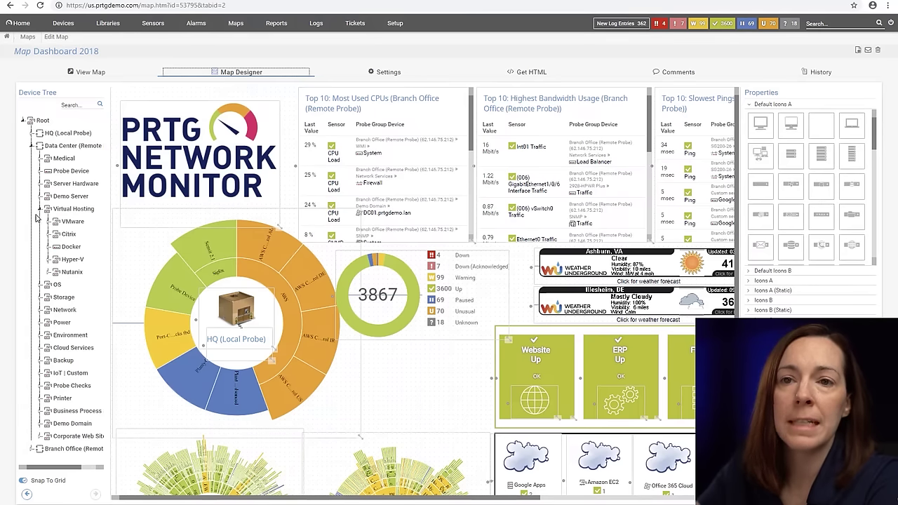
click(40, 286)
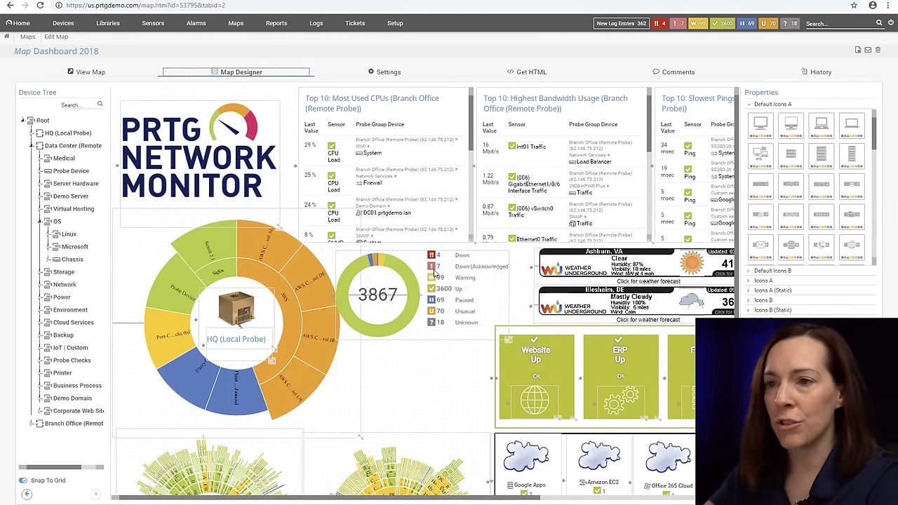
Switch back to View Map, then return to the Maps list.
click(86, 72)
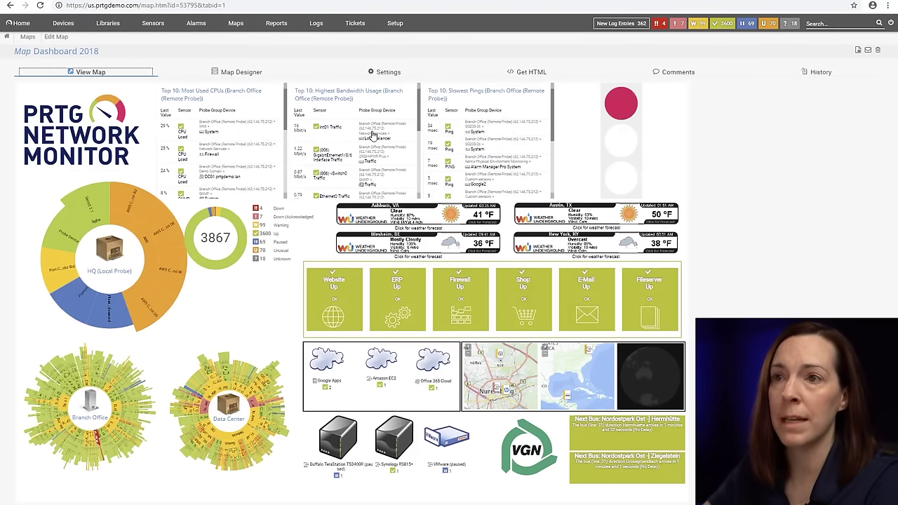
click(232, 23)
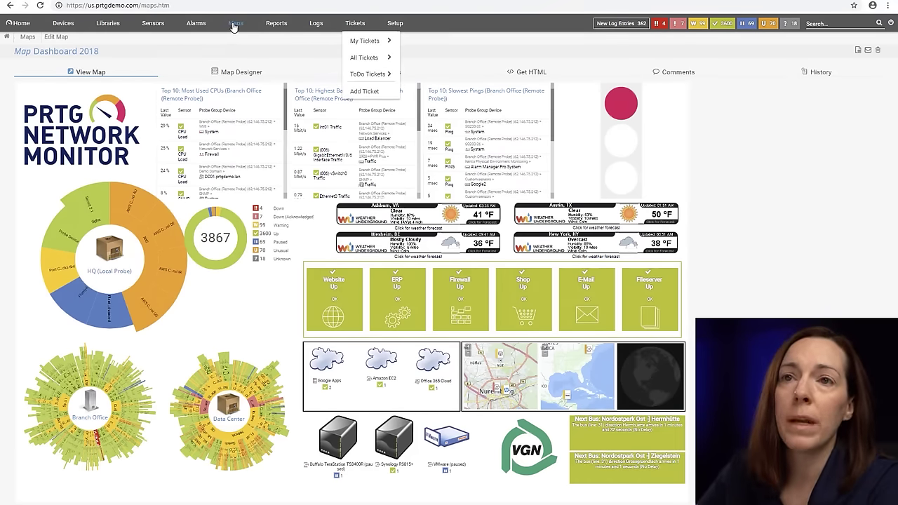
mouse_move(233, 28)
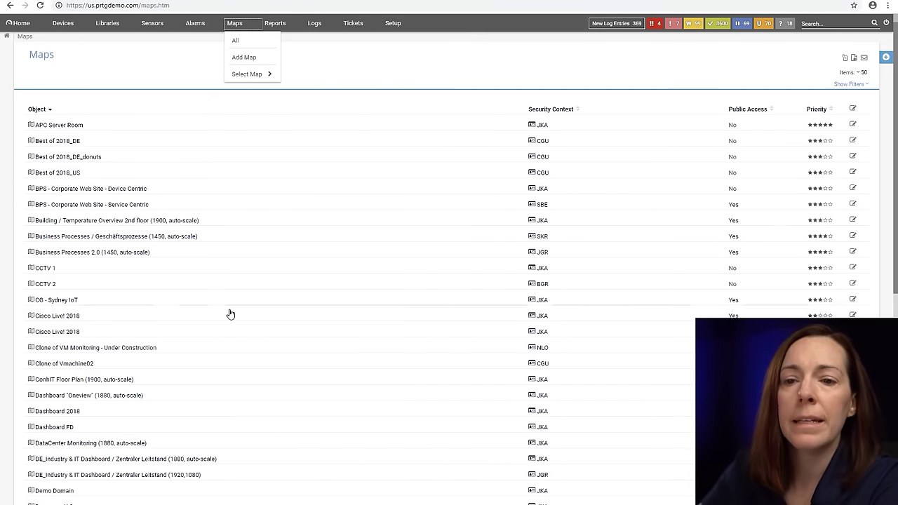
scroll(210, 323, down, 1)
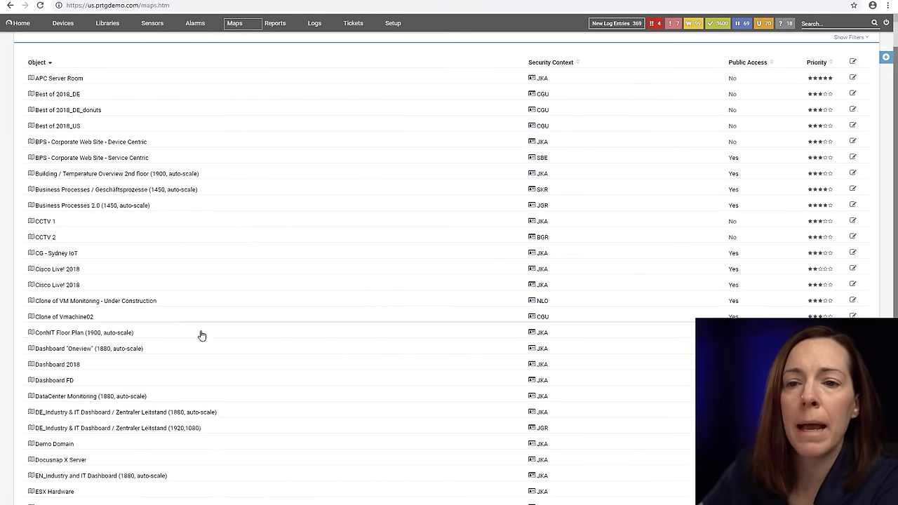
View the Dashboard "Oneview" (1880, auto-scale) map, then go back to Maps.
click(99, 350)
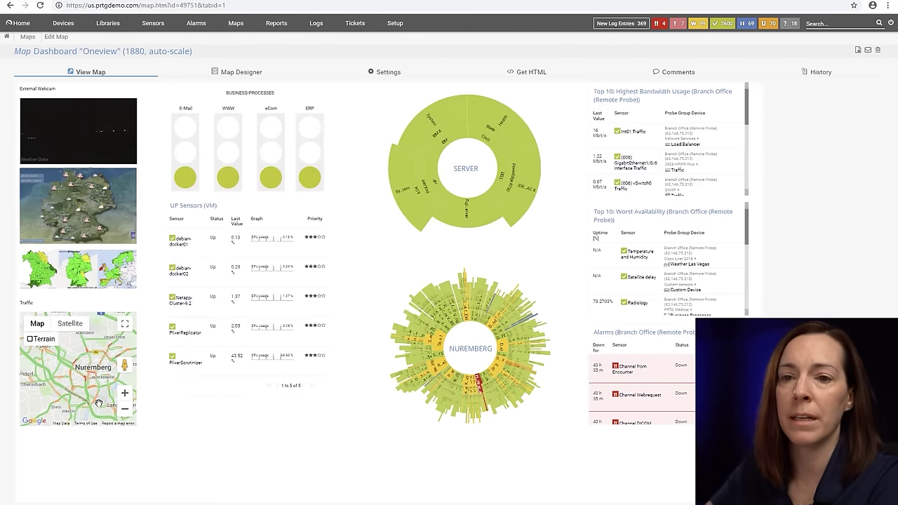
click(235, 25)
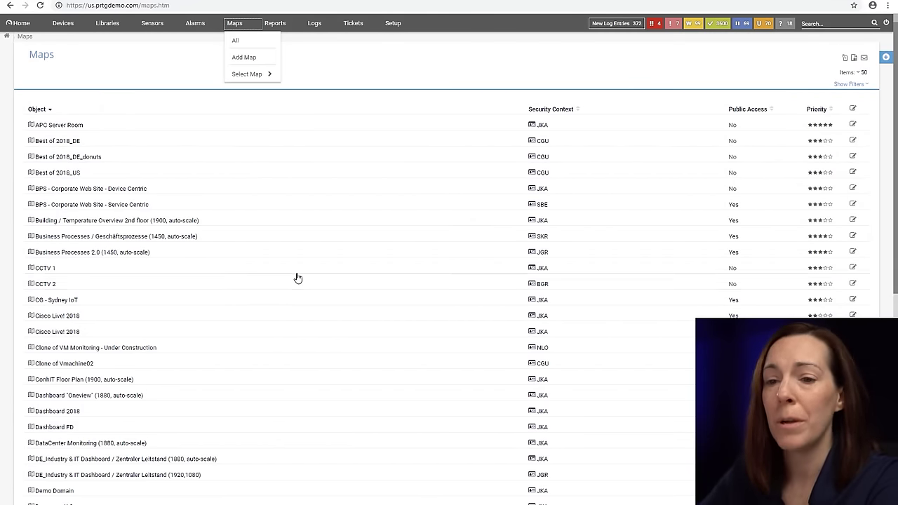
Open the HQ Rack map showing HQ Rack01 in Basement Bldg1.
scroll(307, 284, down, 3)
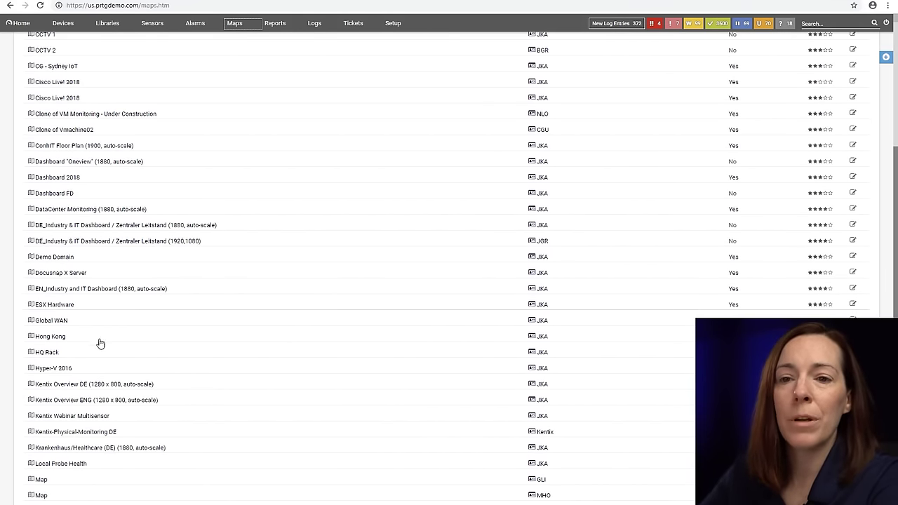
click(49, 352)
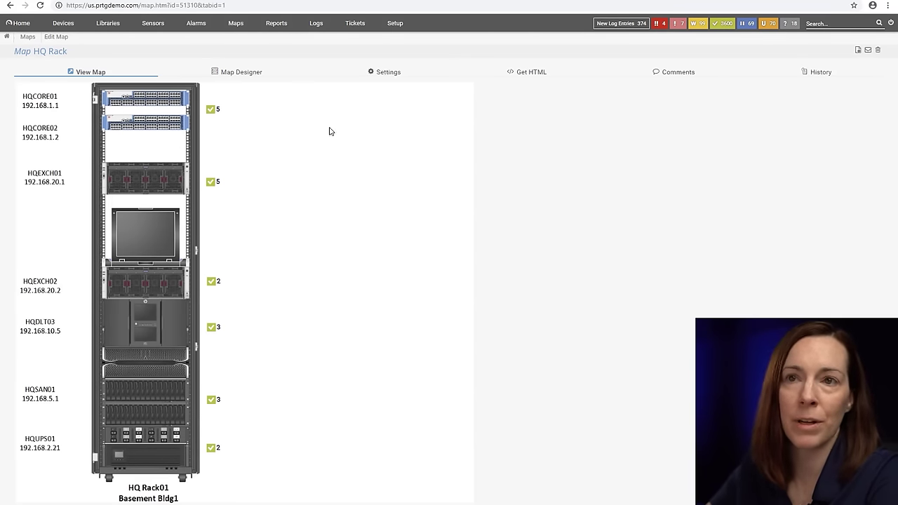
Rotate through Best of 2018_US, BPS Device Centric and BPS Service Centric maps, then return to HQ Rack.
click(233, 23)
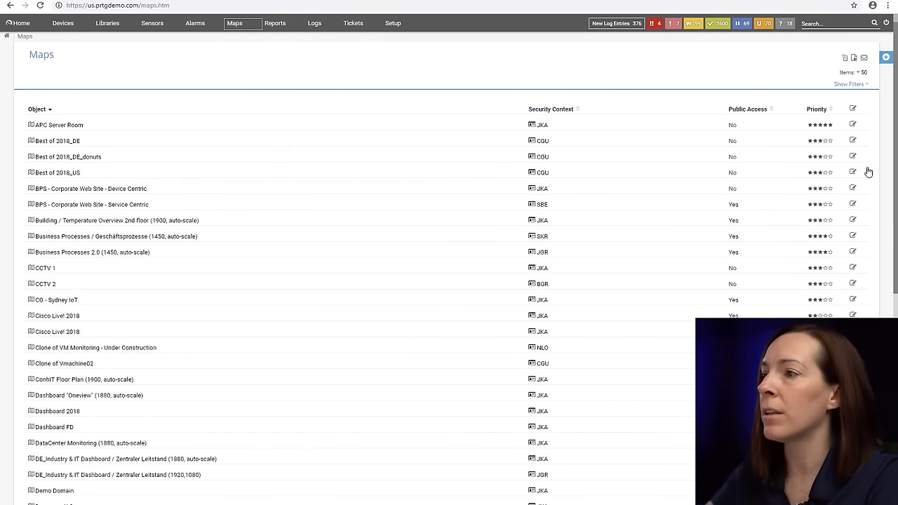
click(859, 174)
click(855, 190)
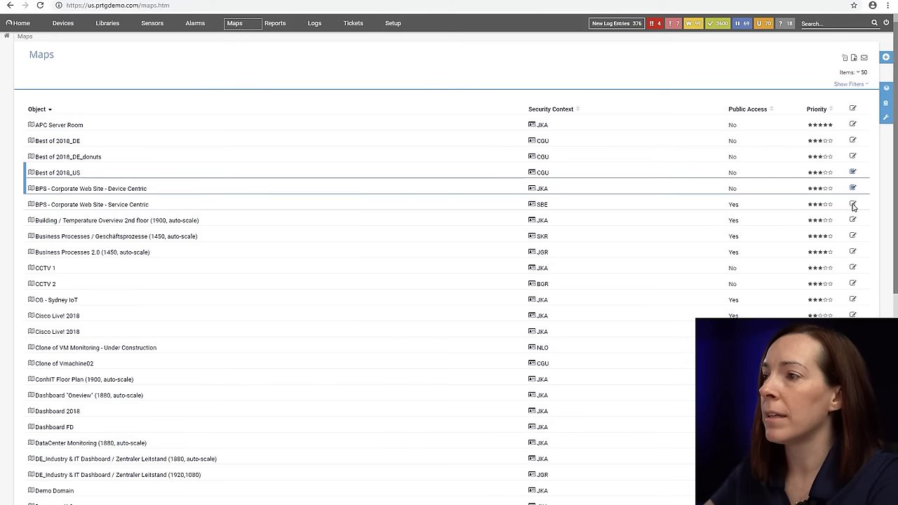
click(854, 206)
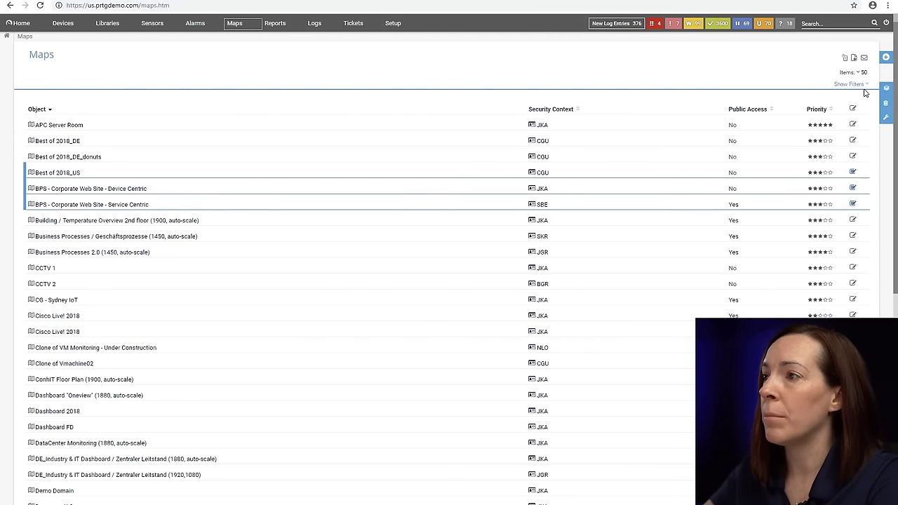
click(886, 91)
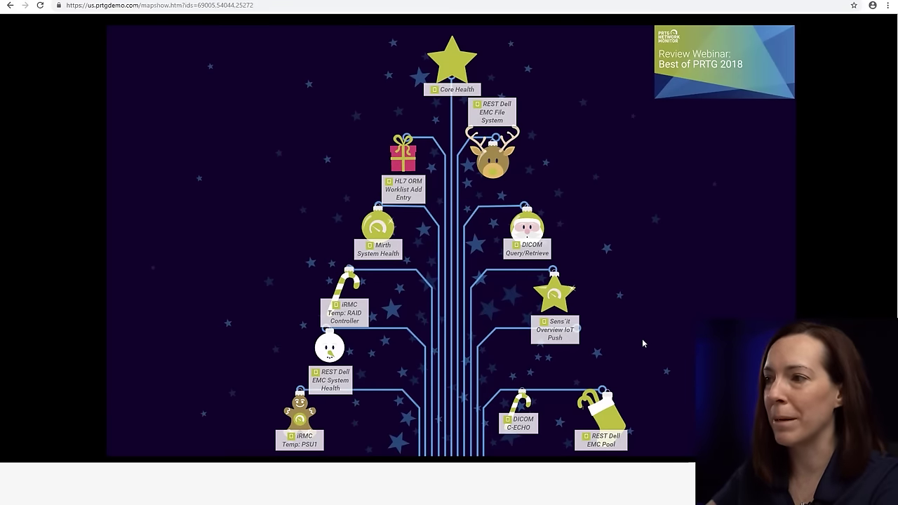
click(9, 7)
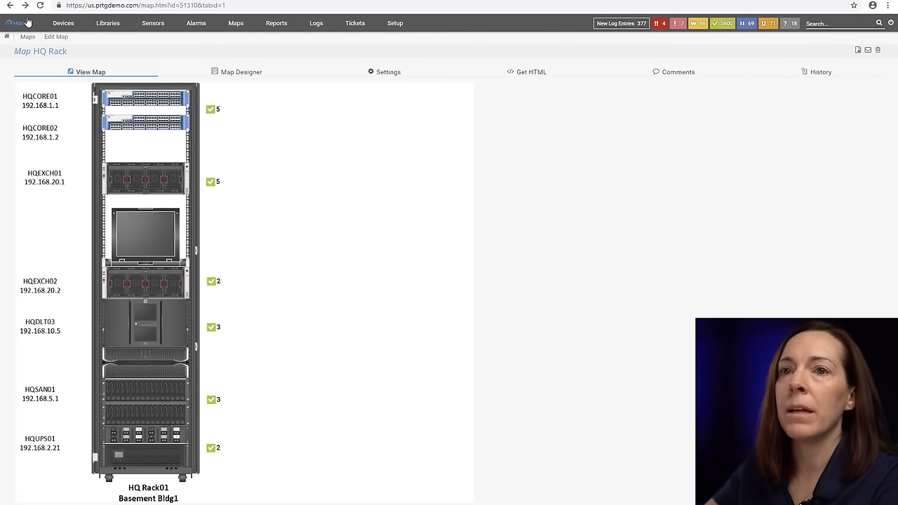
View a stored PDF of the Bandwidth Monitoring (SNMP Traffic) report, then return to Stored Reports.
click(276, 30)
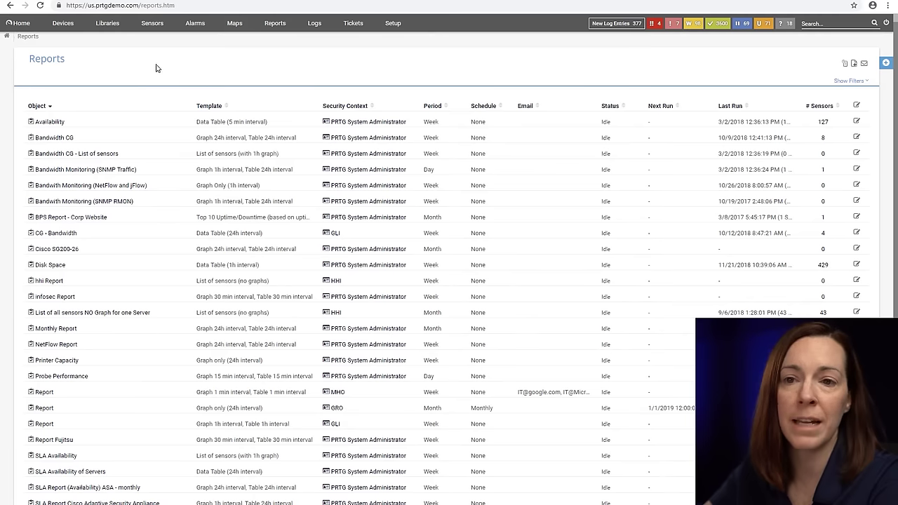
click(85, 170)
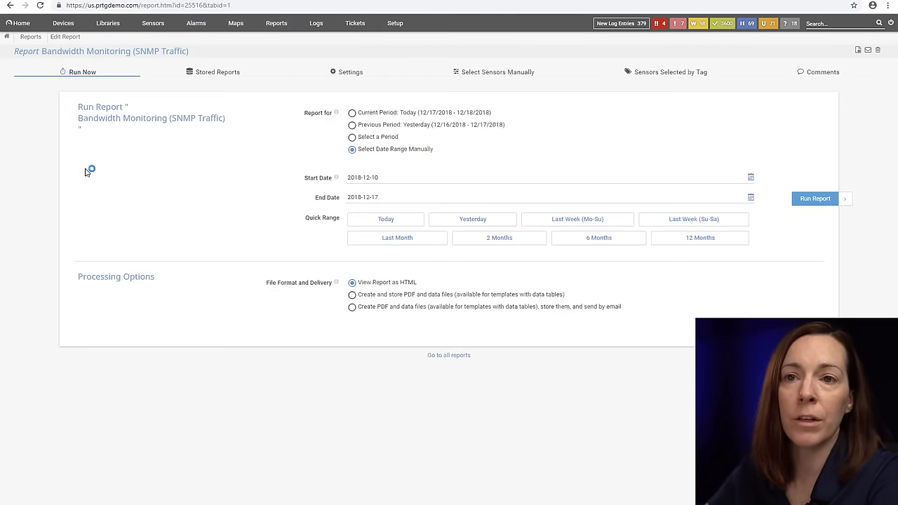
click(219, 74)
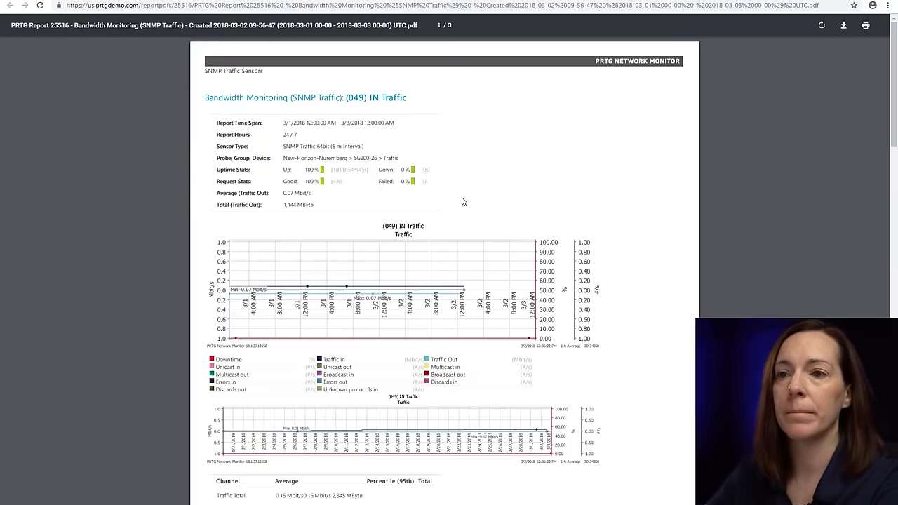
scroll(550, 205, down, 15)
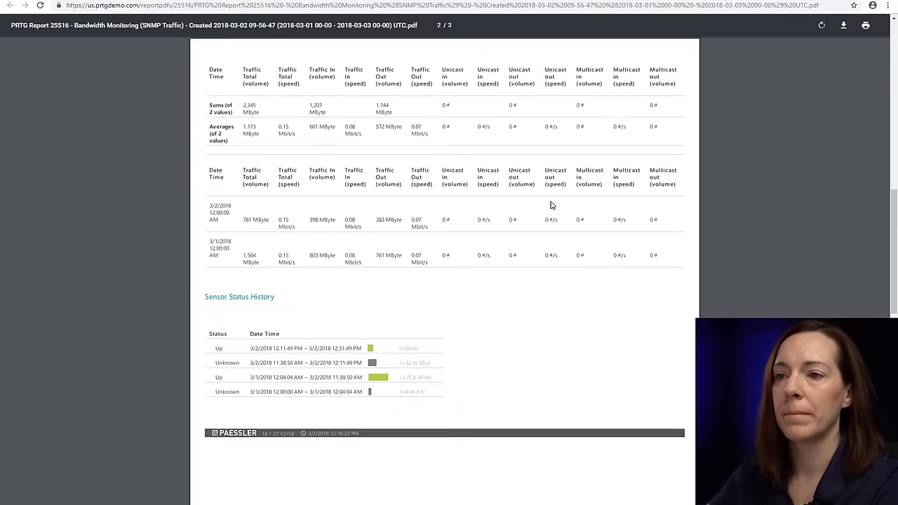
scroll(544, 198, up, 12)
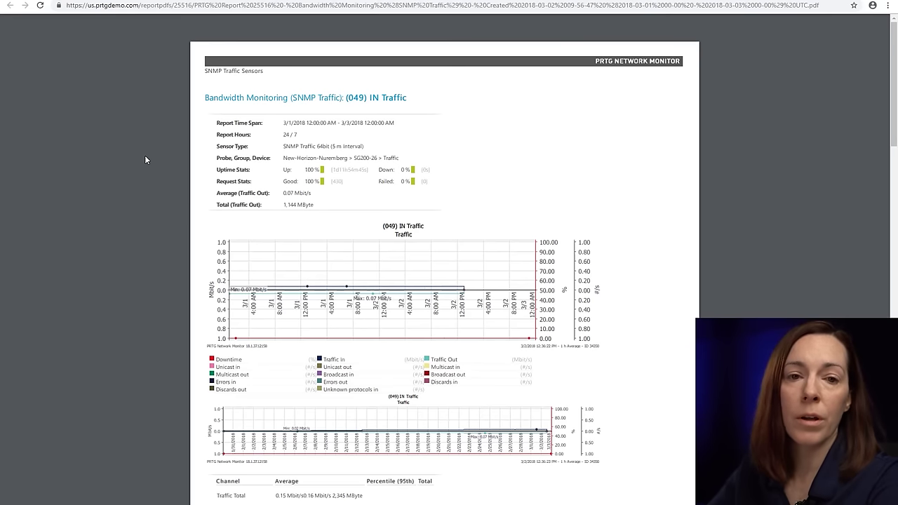
click(16, 7)
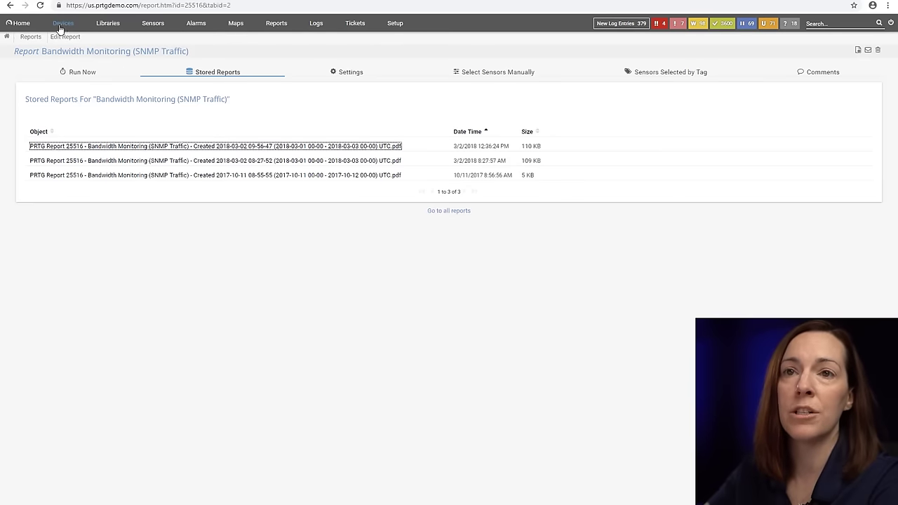
Go to the Notification Templates list under Setup.
click(62, 25)
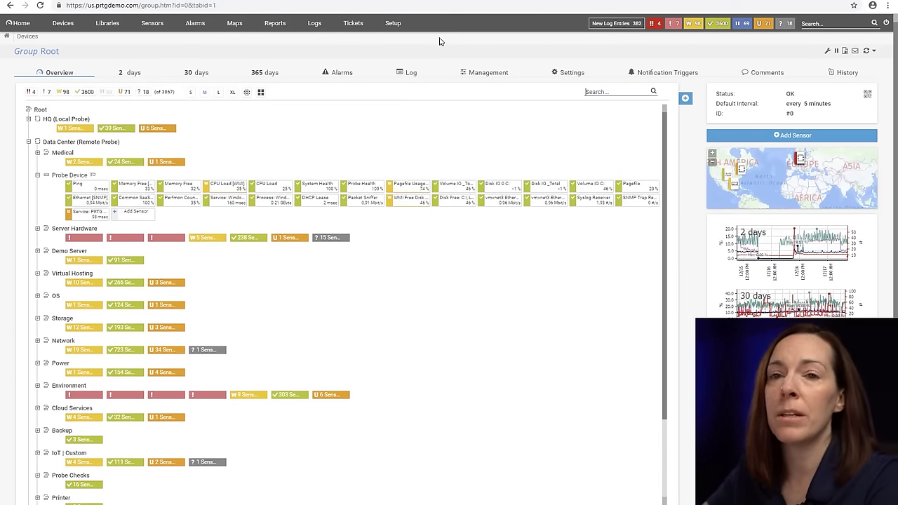
click(392, 25)
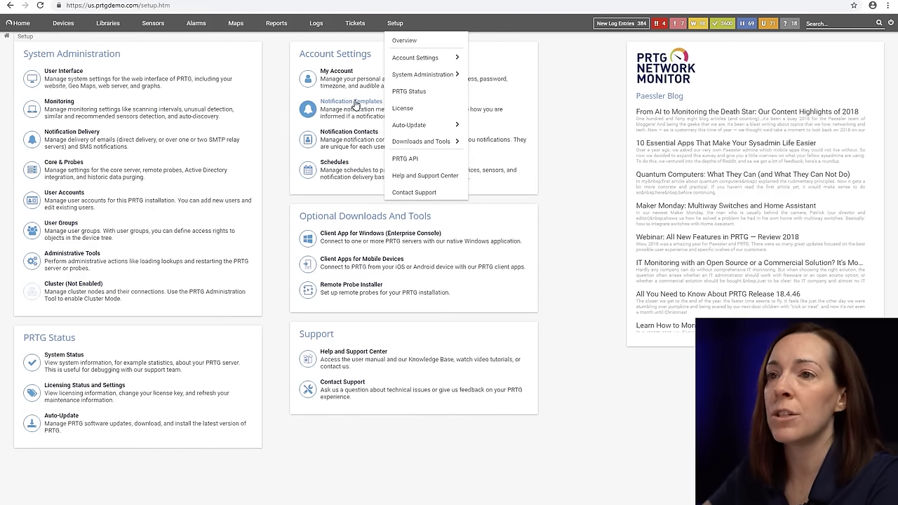
click(355, 104)
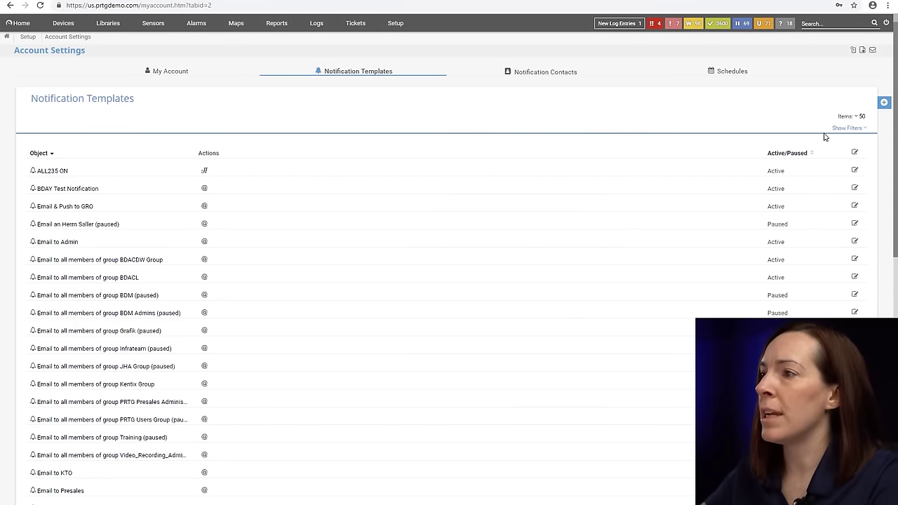
Start a new notification template and toggle Send Email on and off without saving.
click(884, 102)
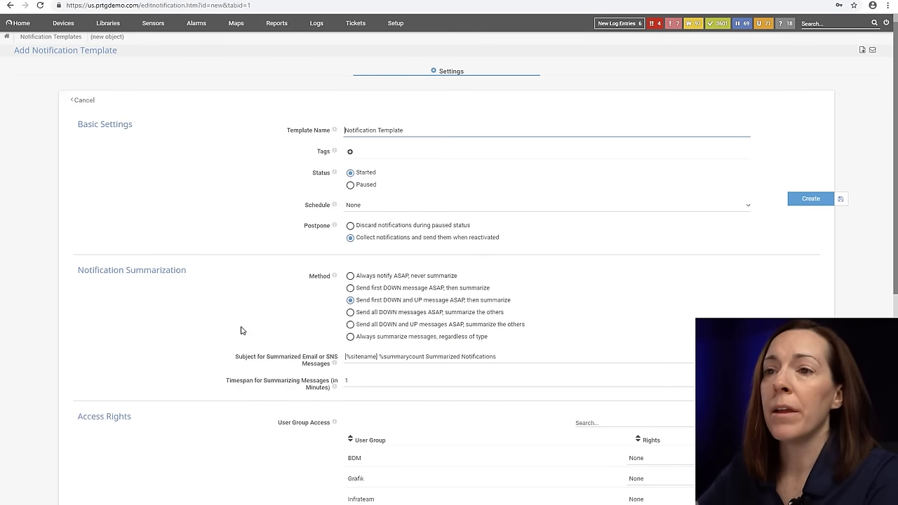
scroll(159, 291, down, 2)
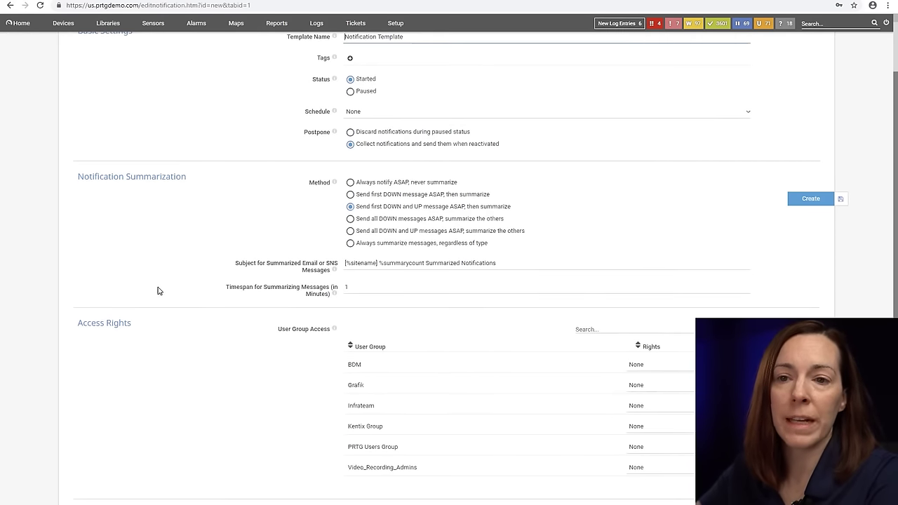
scroll(144, 292, down, 7)
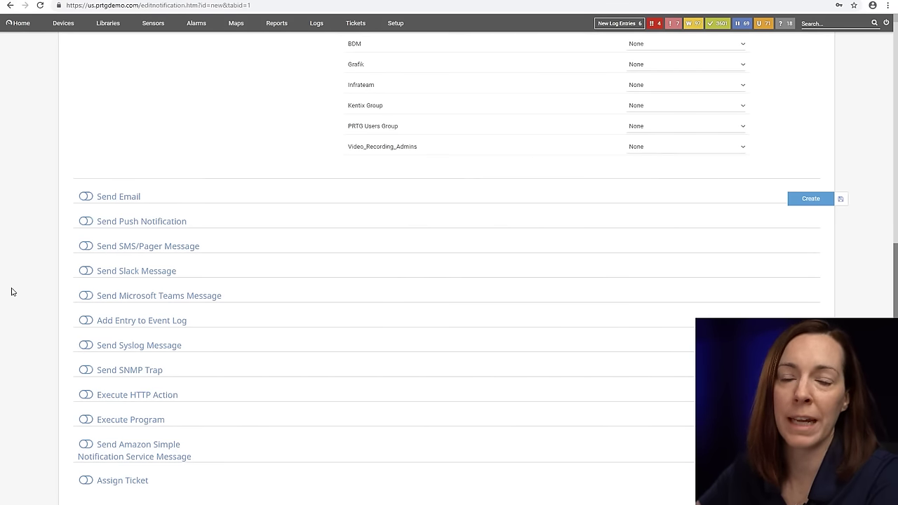
click(86, 198)
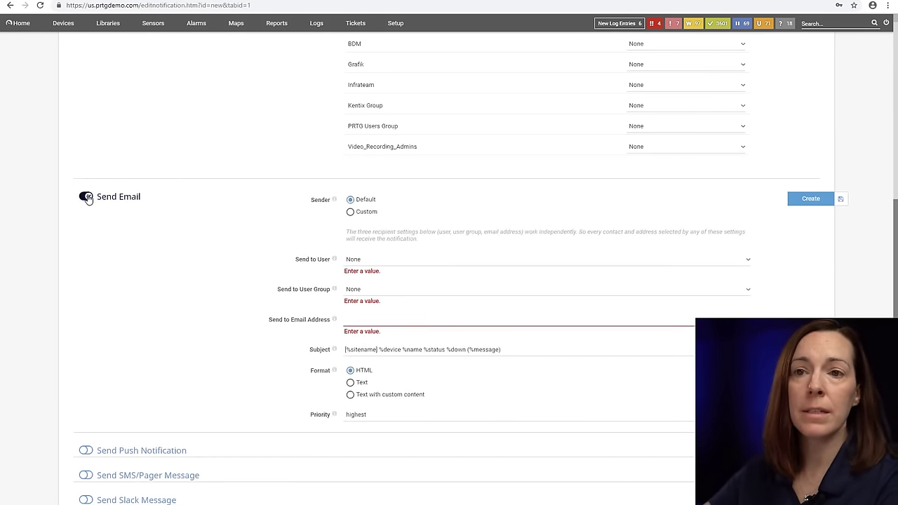
click(86, 198)
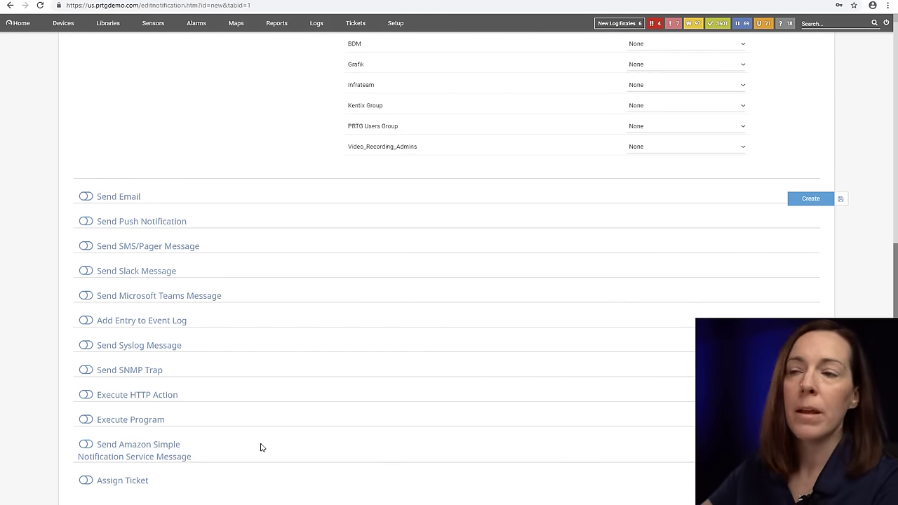
scroll(547, 280, up, 3)
Filter the ticket list to All Tickets > Resolved, showing tickets #198 and #697.
scroll(550, 260, up, 4)
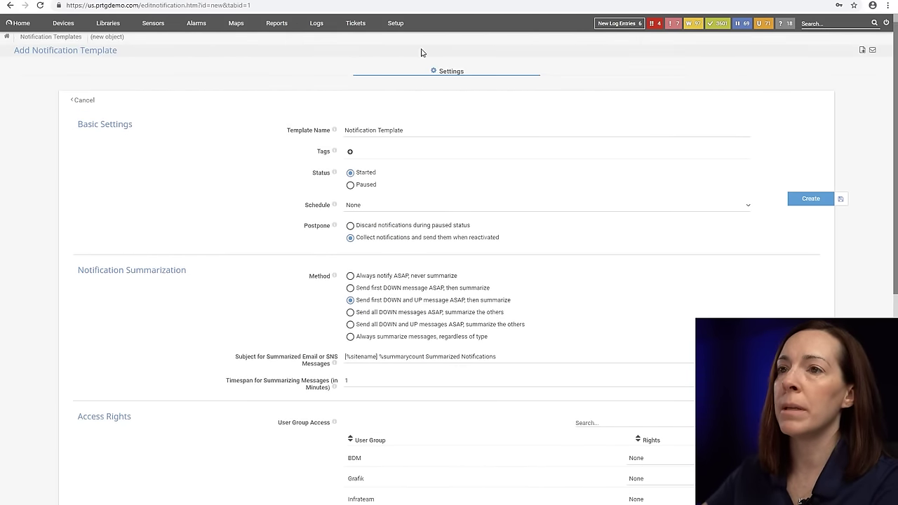
click(348, 23)
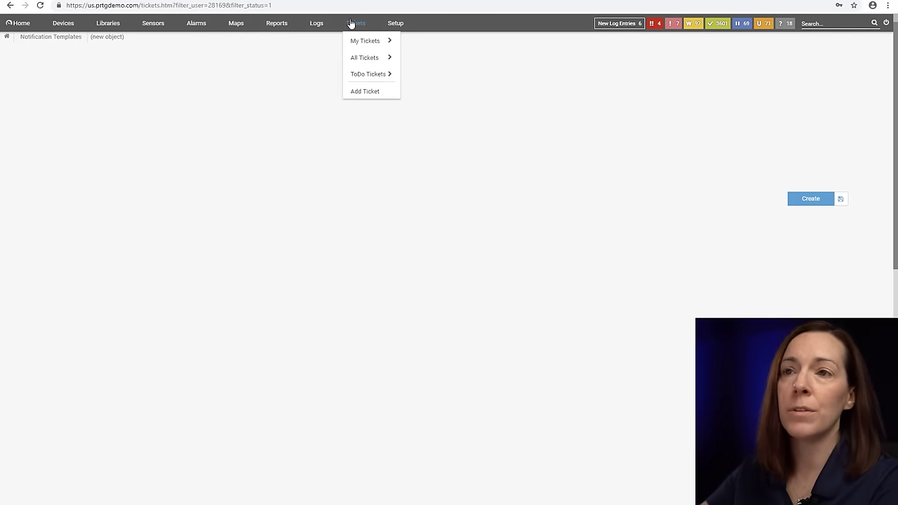
mouse_move(400, 59)
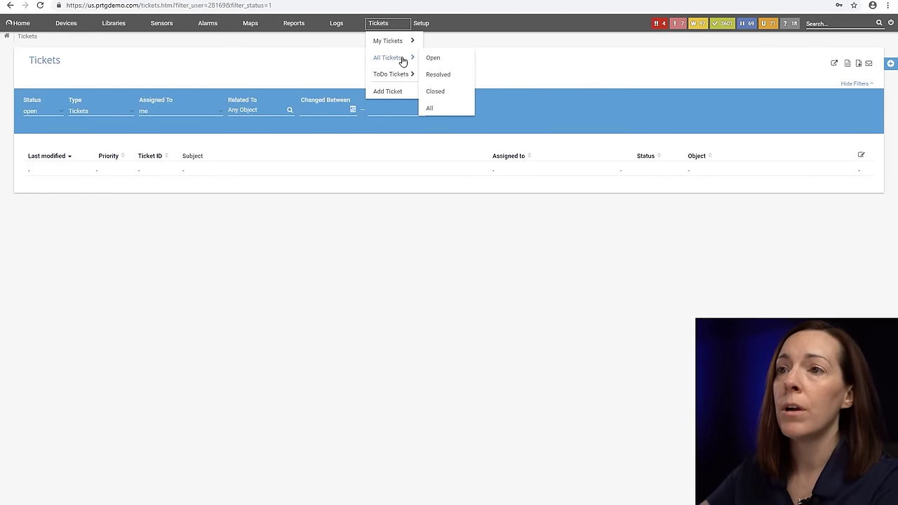
click(427, 77)
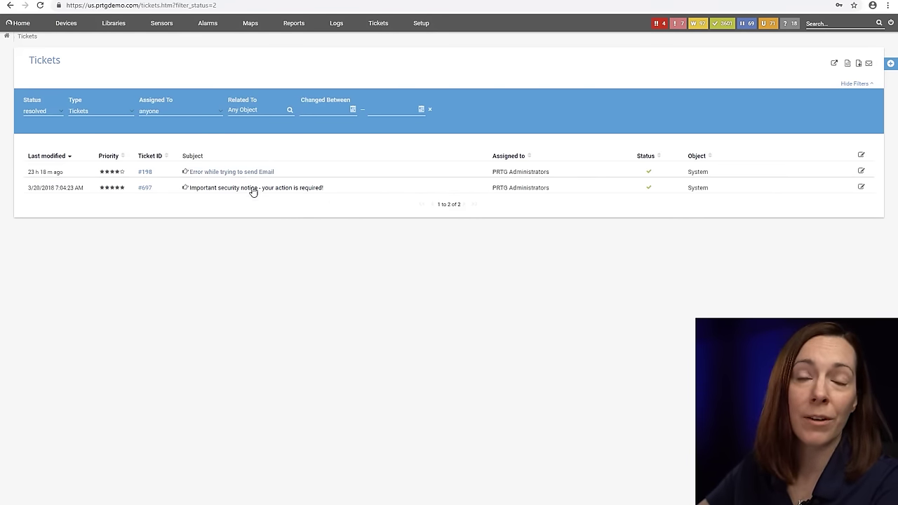
View Group Root's Notification Triggers, including the Down-state trigger and the Add Trigger options.
click(73, 26)
mouse_move(73, 25)
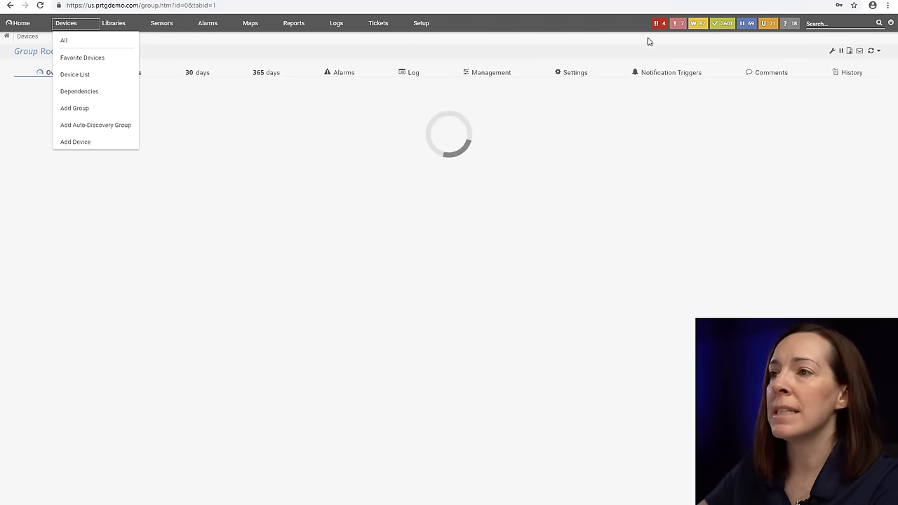
click(661, 76)
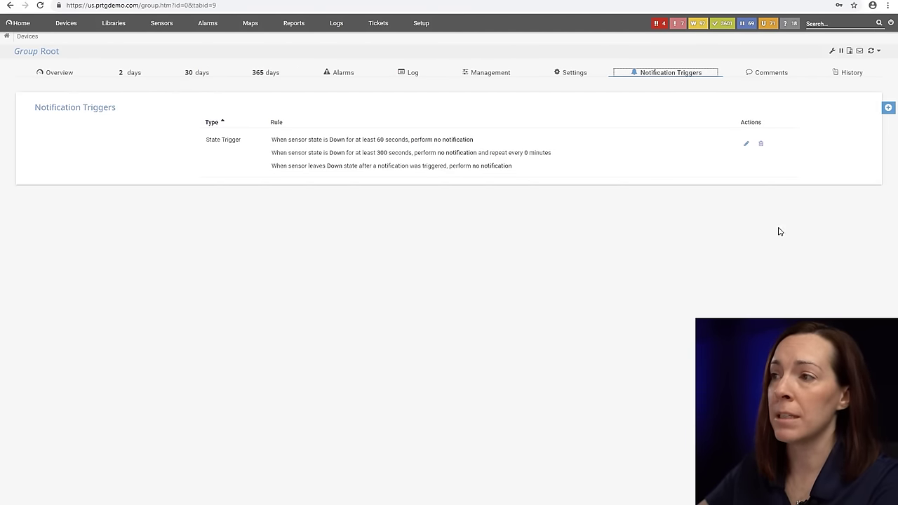
mouse_move(888, 108)
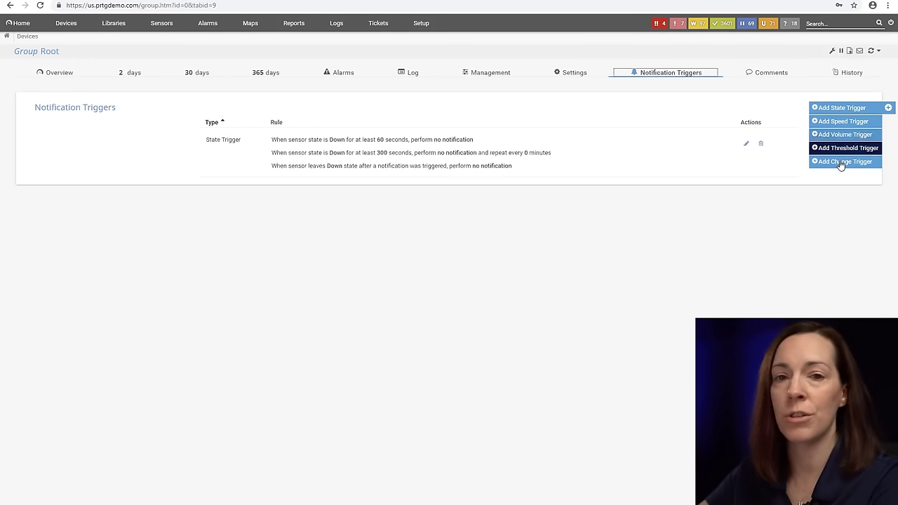
click(733, 275)
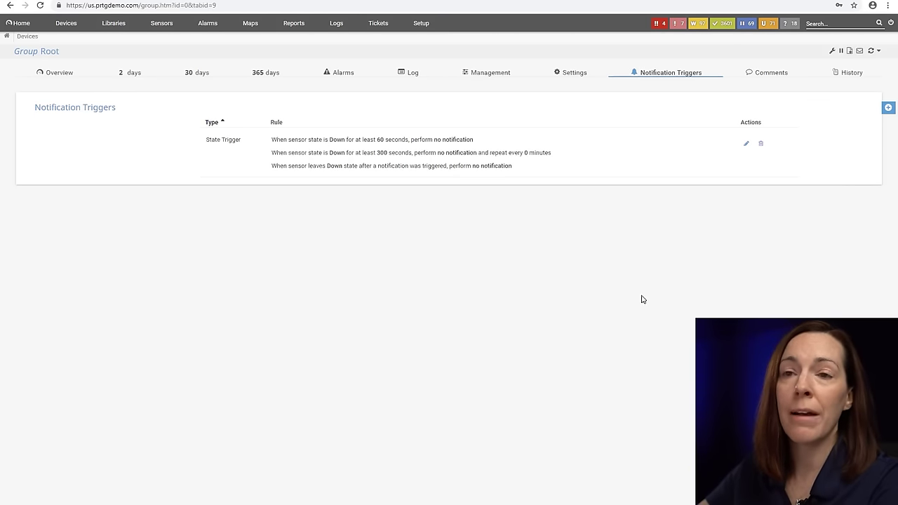
Return to Devices to load Group Root's Overview page.
click(74, 24)
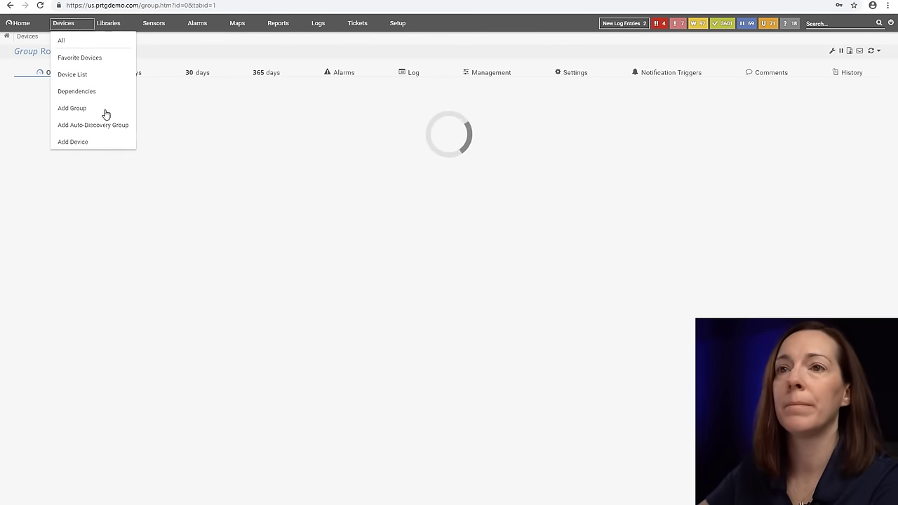